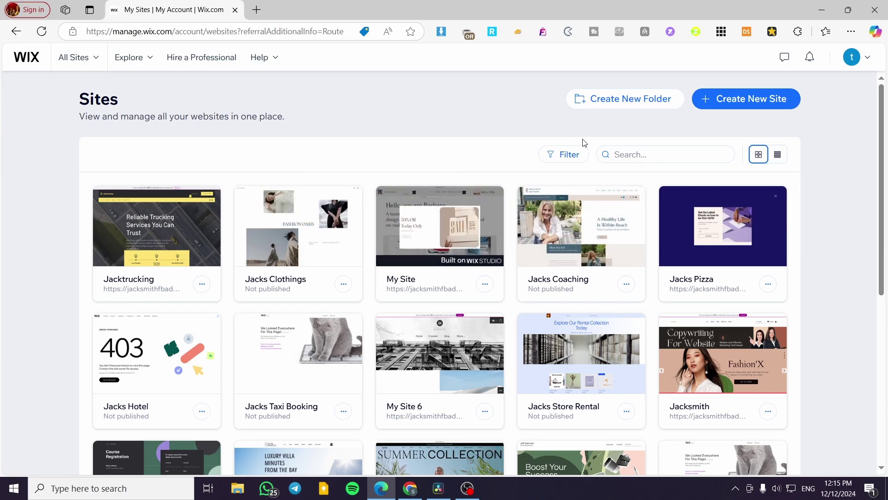
# Step: Start creating a new site on the Wix Editor in a separate tab and choose setup without the AI chat
pyautogui.middleClick(729, 99)
pyautogui.click(296, 9)
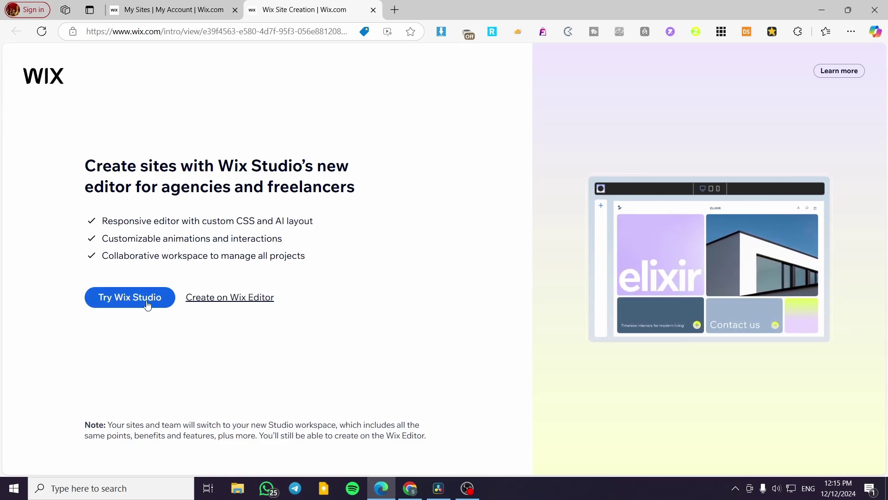
pyautogui.click(234, 304)
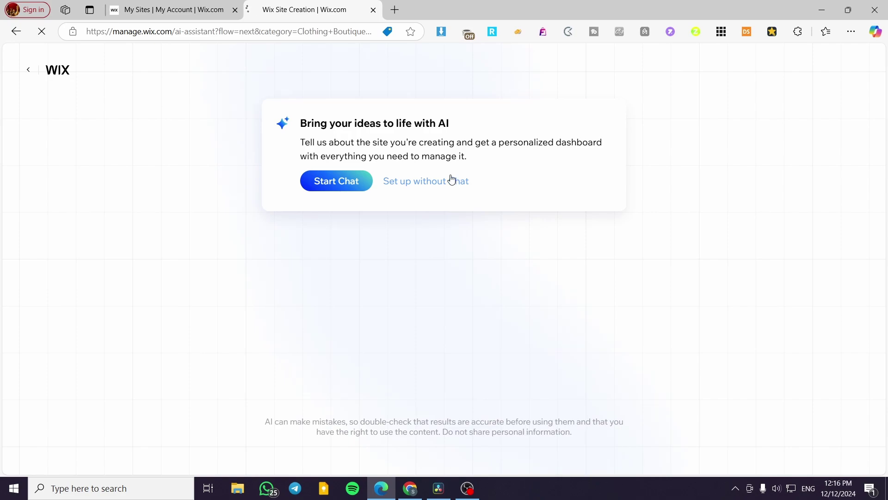
pyautogui.click(452, 180)
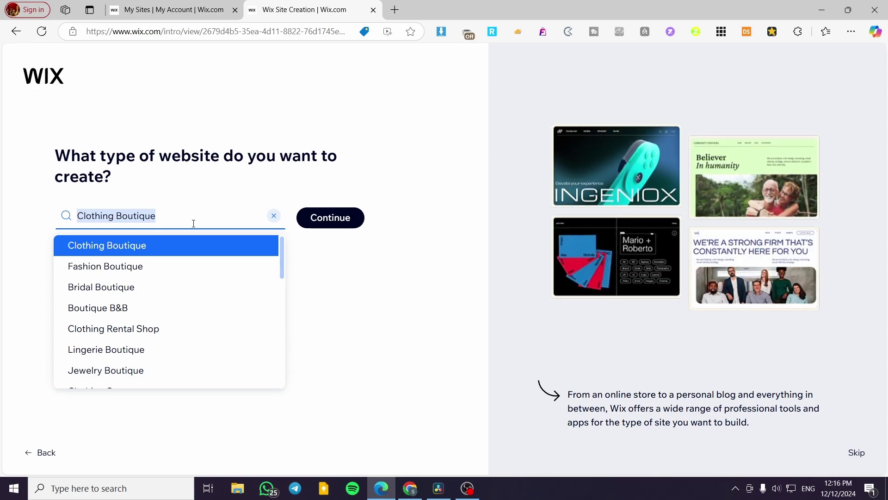
# Step: Search the website types for "consultation", choose Business Management Consultant and continue
pyautogui.write('consu')
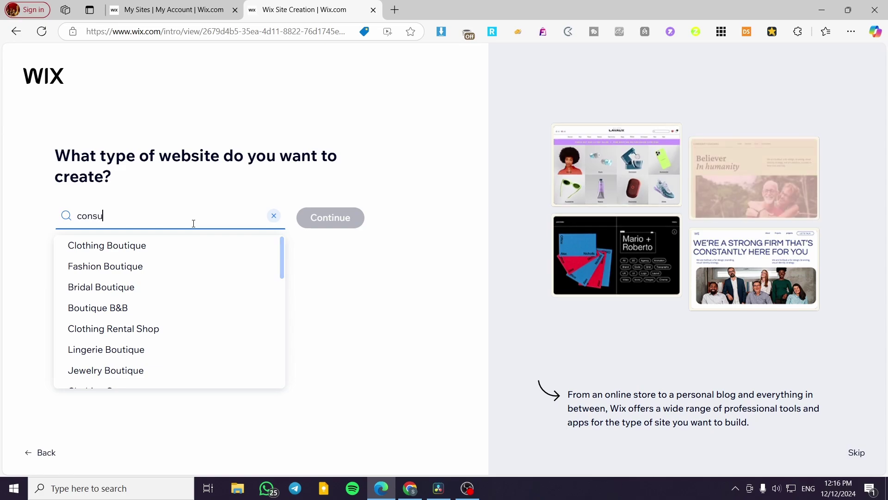
pyautogui.write('ltqtion')
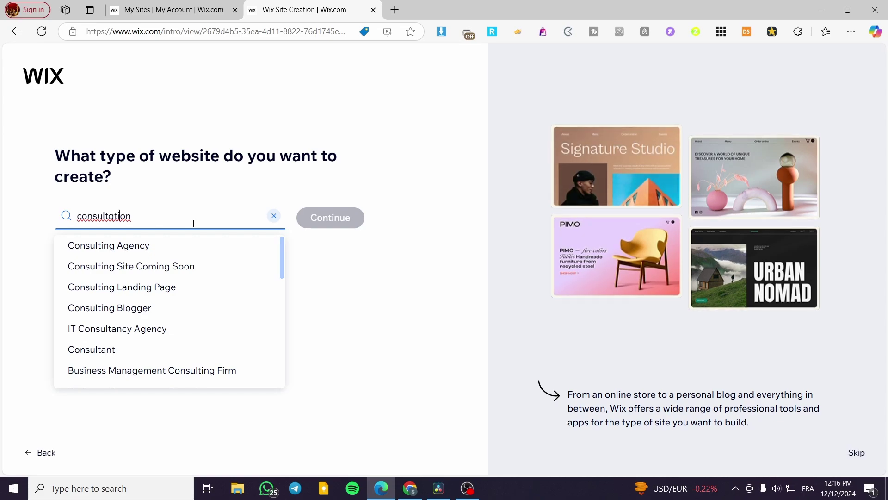
pyautogui.press('BackSpace')
pyautogui.write('a')
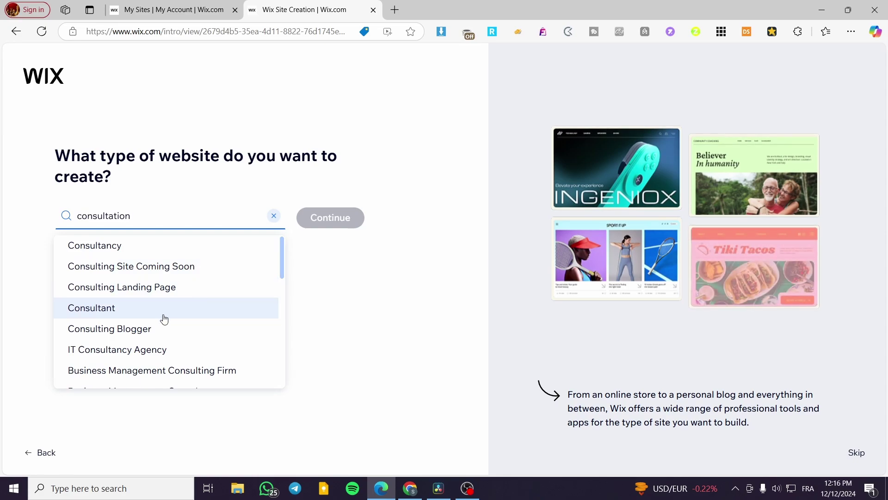
pyautogui.scroll(-1, 210, 328)
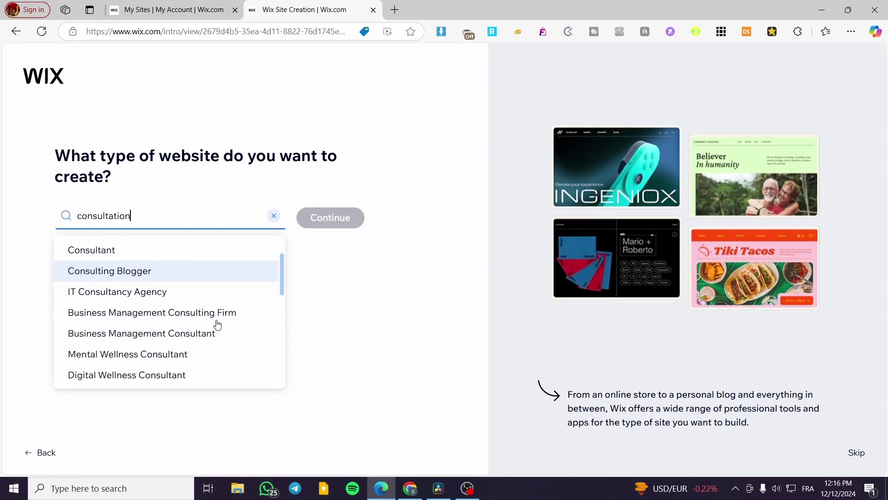
pyautogui.click(167, 340)
pyautogui.click(325, 227)
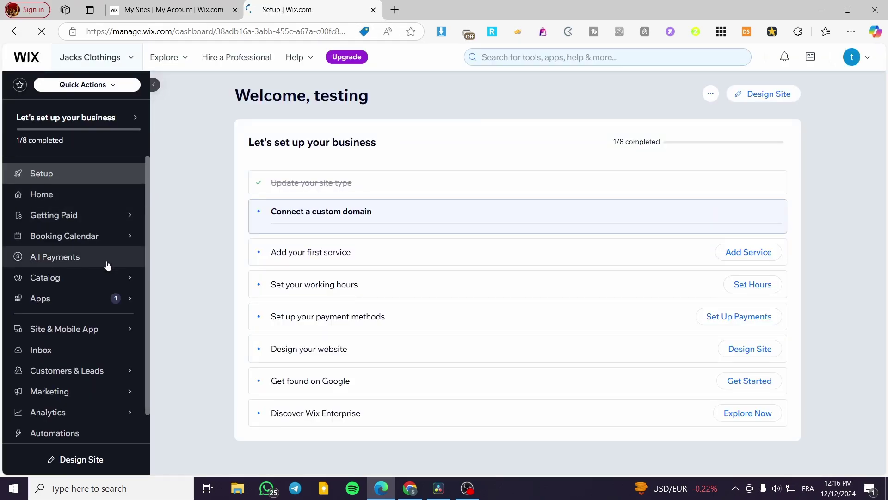
# Step: Dismiss the business details form and open the catalog's booking services to add a new service
pyautogui.moveTo(85, 286)
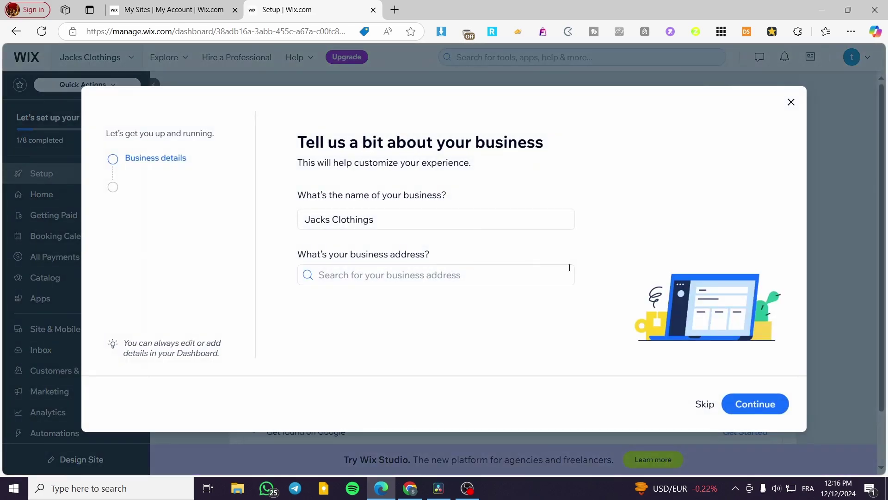
pyautogui.click(790, 102)
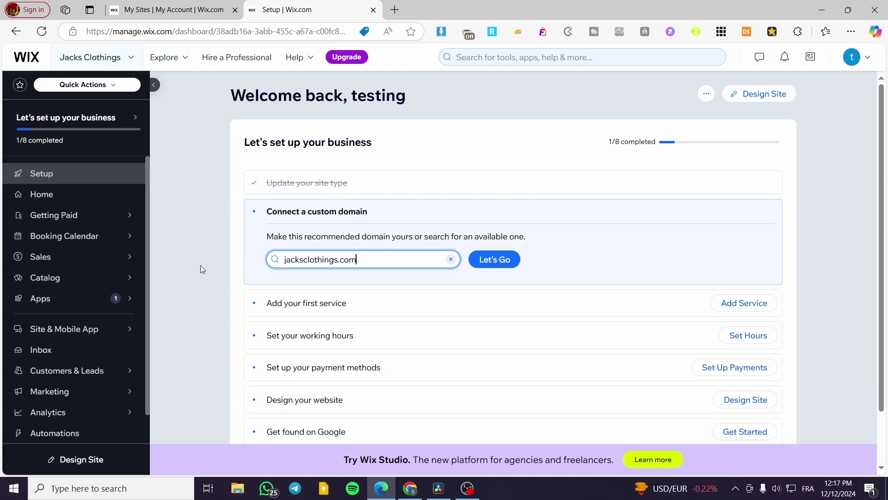
pyautogui.moveTo(53, 284)
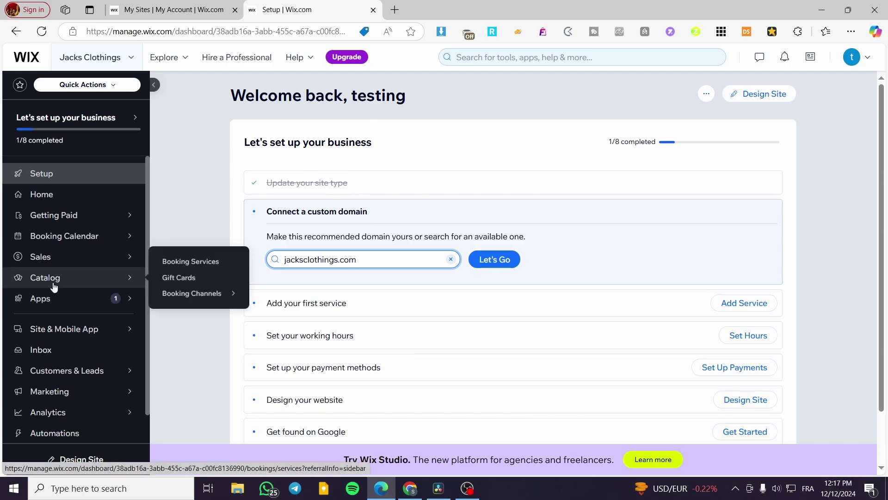
pyautogui.click(183, 264)
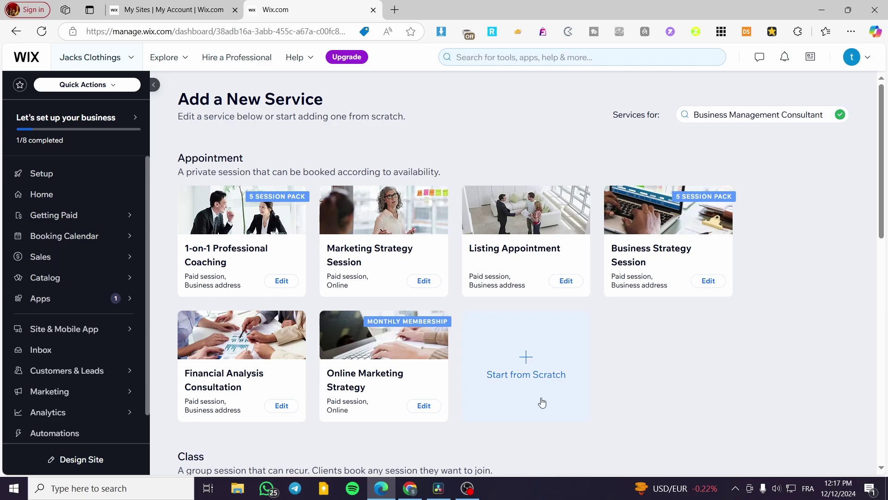
# Step: Examine the suggested service templates in the Appointment, Class and Course categories
pyautogui.scroll(-3, 463, 266)
pyautogui.scroll(-8, 463, 266)
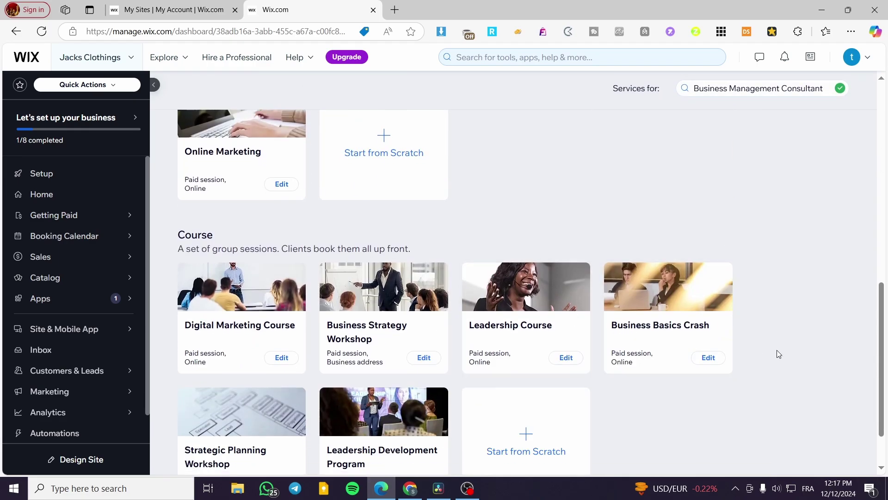
pyautogui.scroll(10, 777, 353)
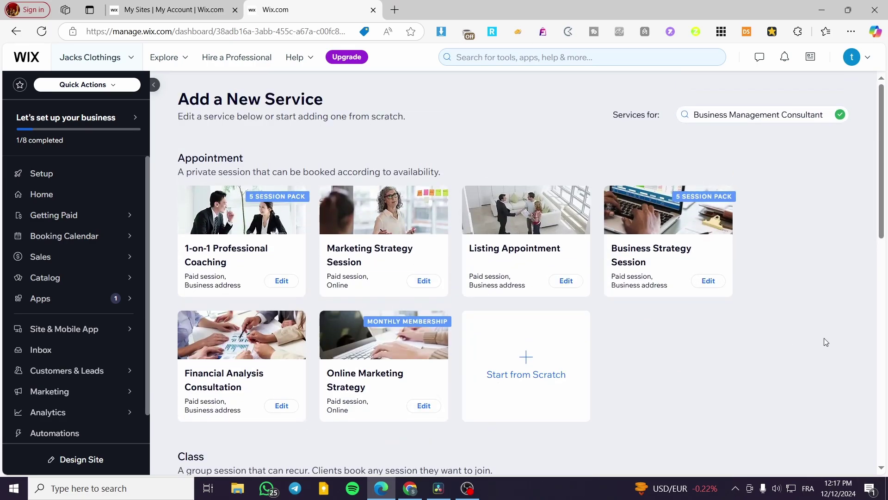
pyautogui.scroll(-10, 526, 304)
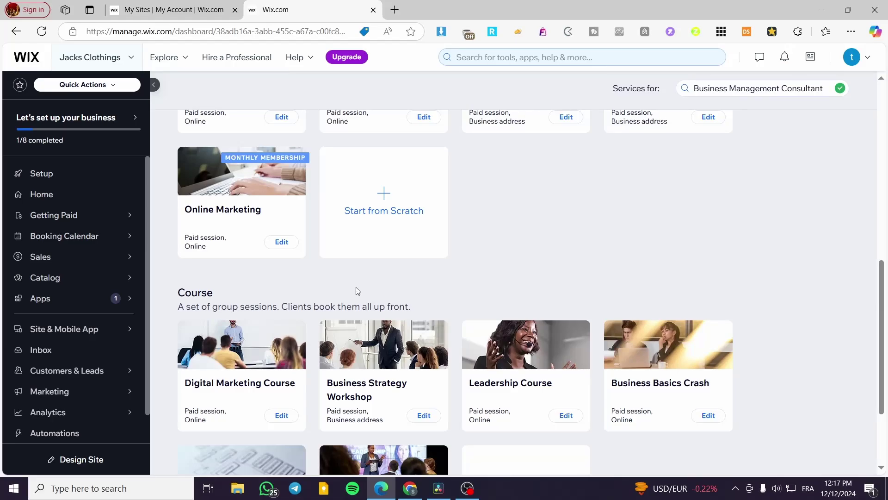
pyautogui.scroll(-3, 356, 290)
pyautogui.scroll(10, 321, 283)
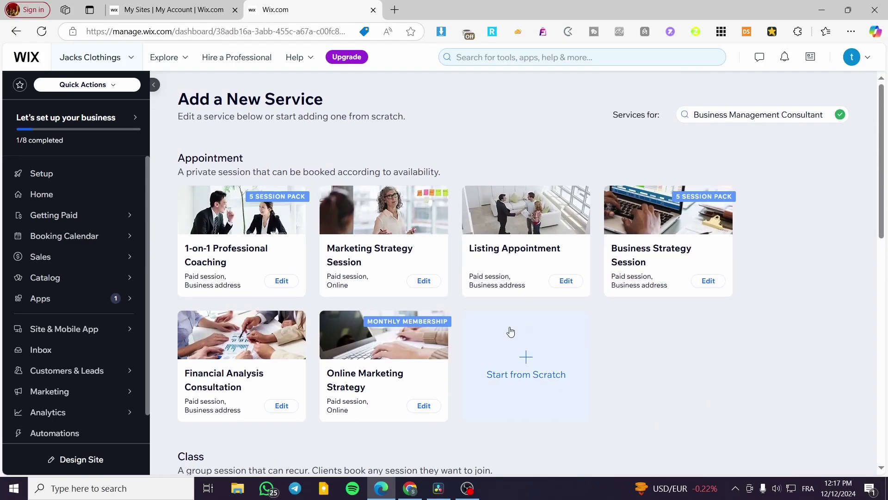
pyautogui.scroll(-10, 605, 320)
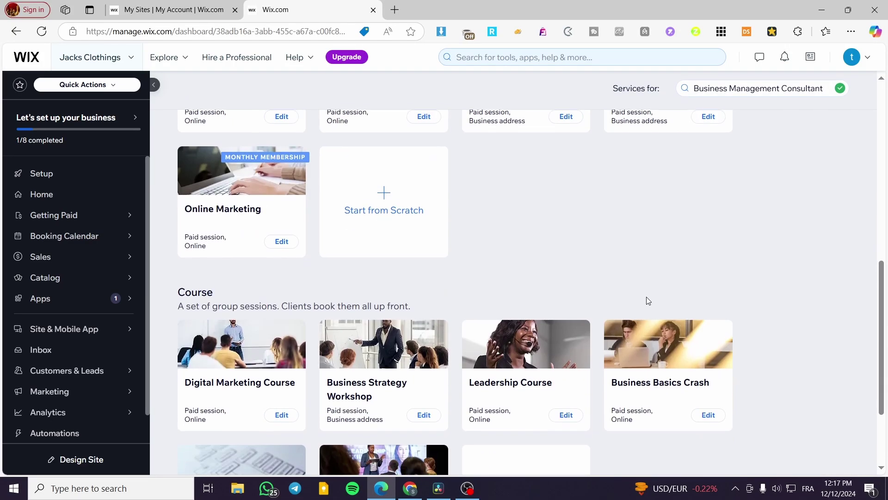
pyautogui.scroll(-3, 647, 301)
pyautogui.scroll(10, 627, 359)
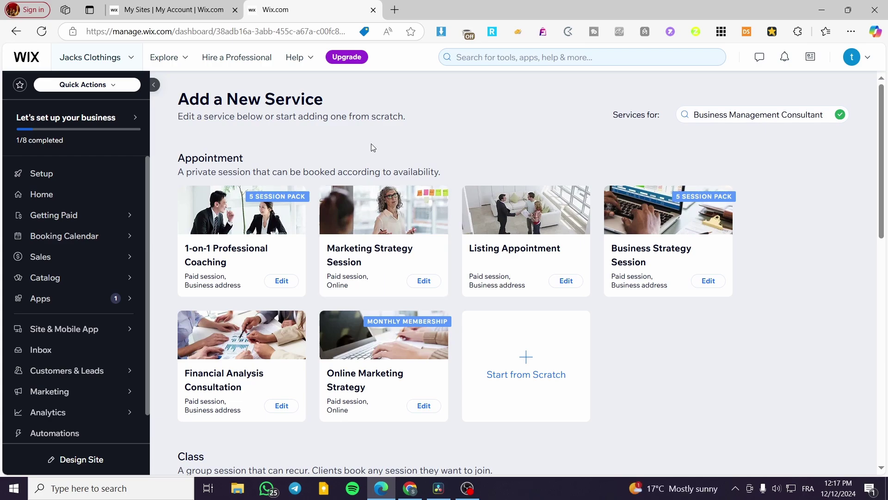
pyautogui.scroll(-5, 258, 153)
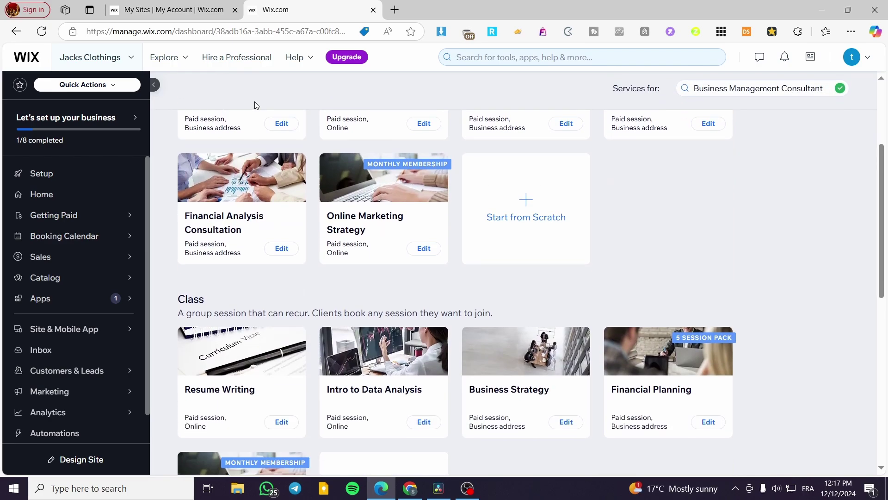
pyautogui.scroll(-7, 192, 218)
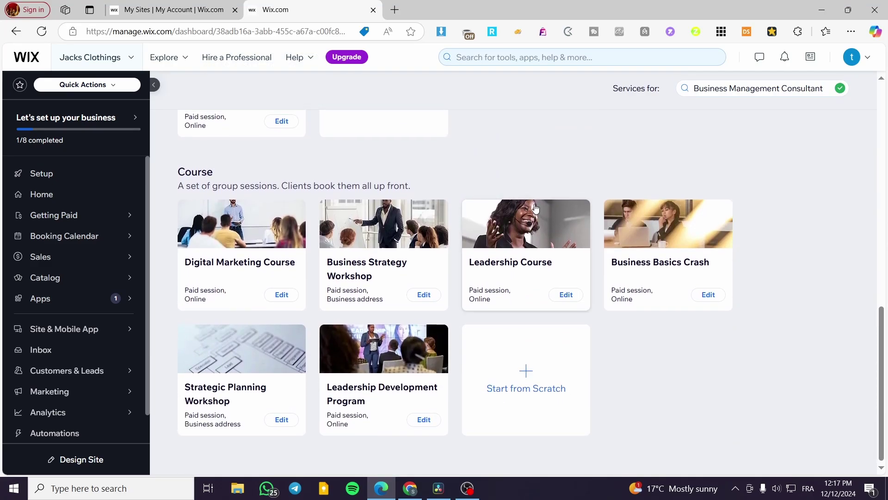
pyautogui.scroll(12, 510, 246)
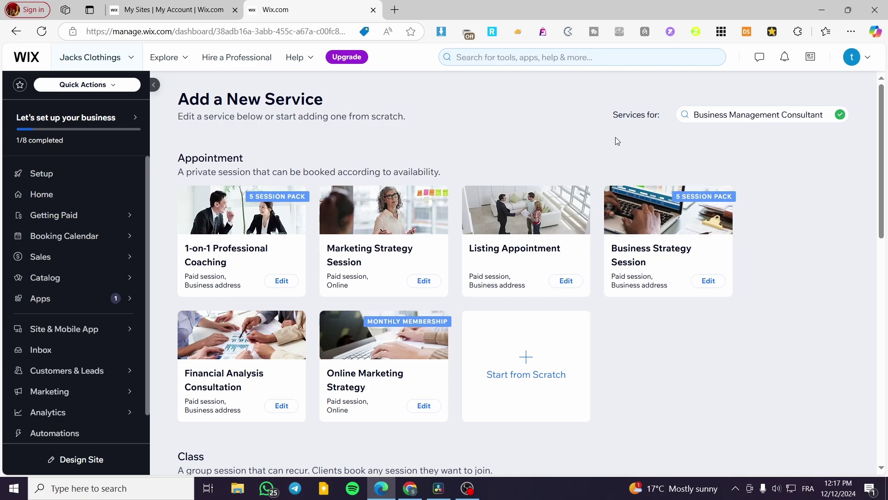
pyautogui.scroll(-1, 615, 141)
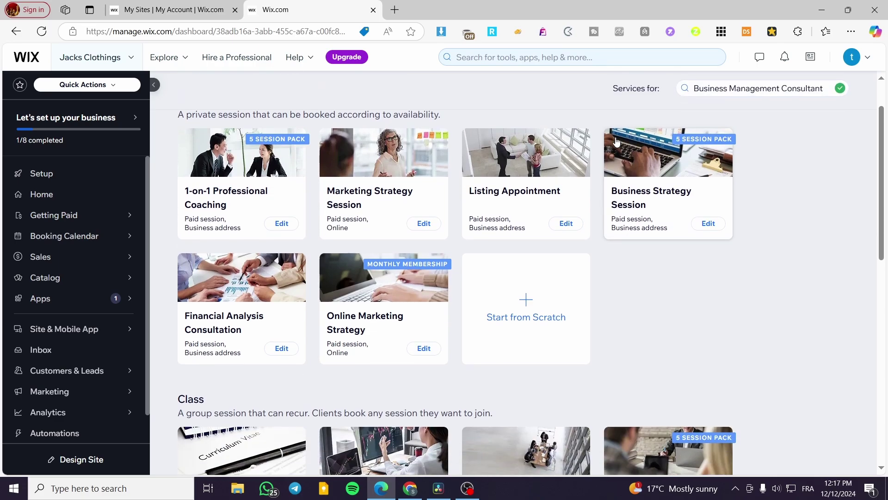
pyautogui.scroll(-12, 636, 222)
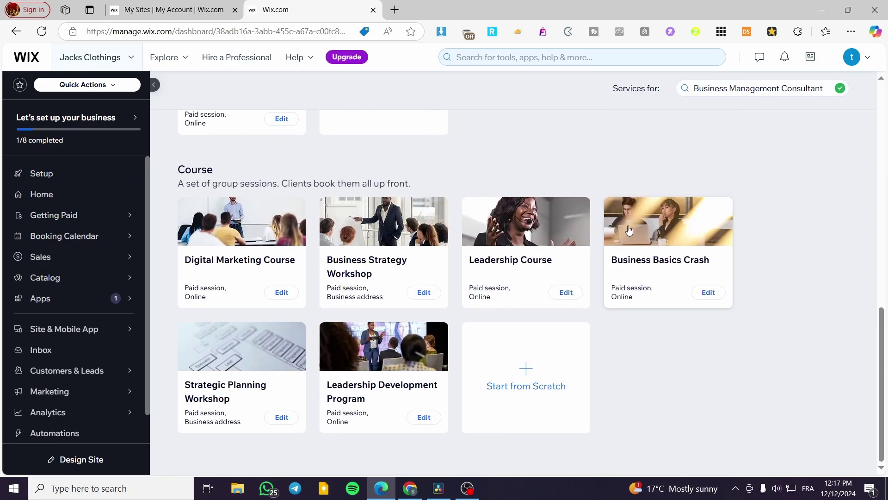
pyautogui.scroll(9, 666, 245)
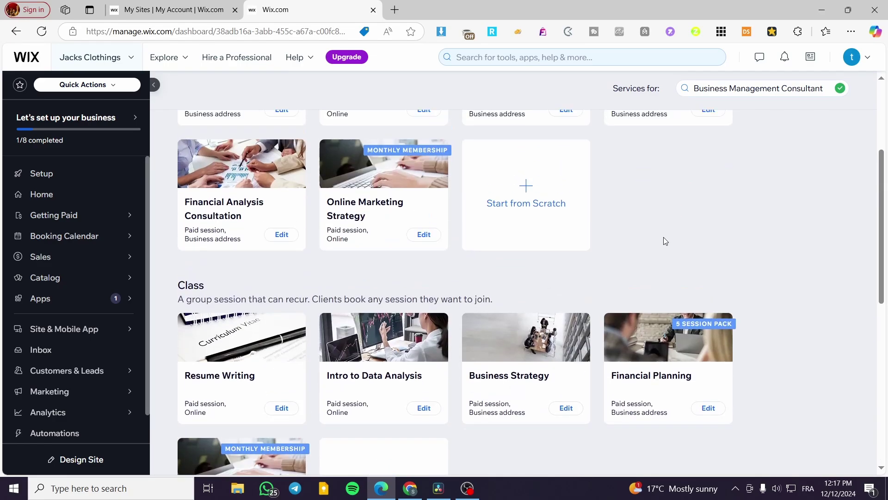
pyautogui.scroll(-3, 640, 234)
pyautogui.scroll(6, 640, 232)
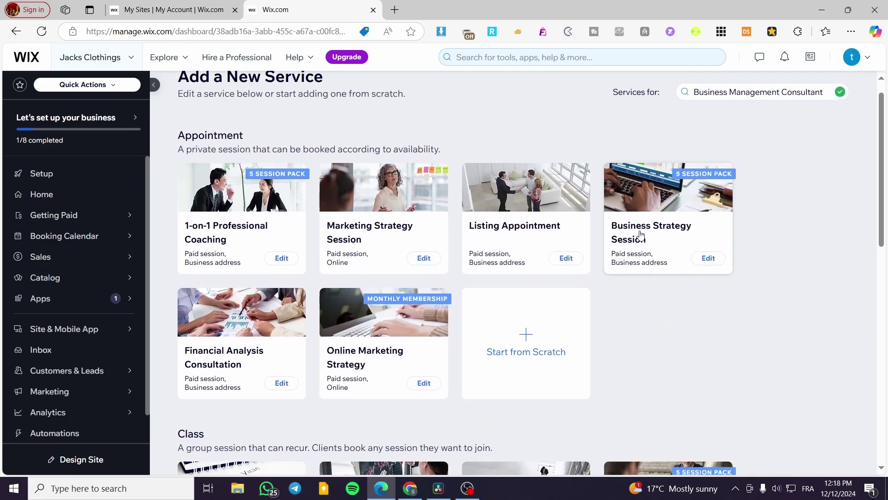
pyautogui.scroll(-1, 641, 234)
pyautogui.scroll(1, 641, 234)
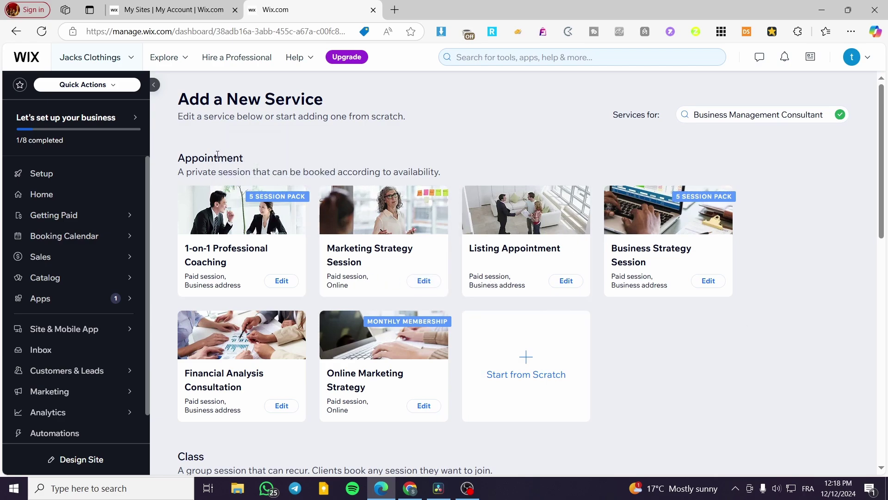
# Step: Open the 1-on-1 Professional Coaching template, review its details and pricing settings, and leave without saving
pyautogui.scroll(-1, 717, 311)
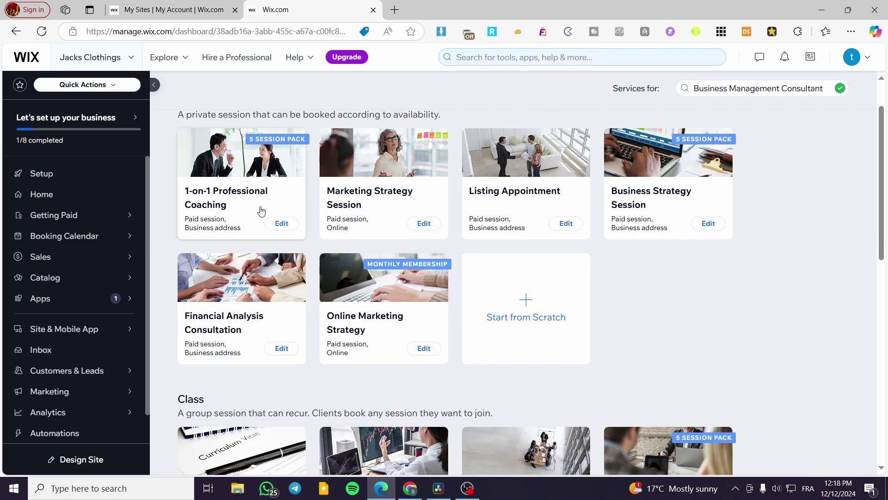
pyautogui.click(282, 224)
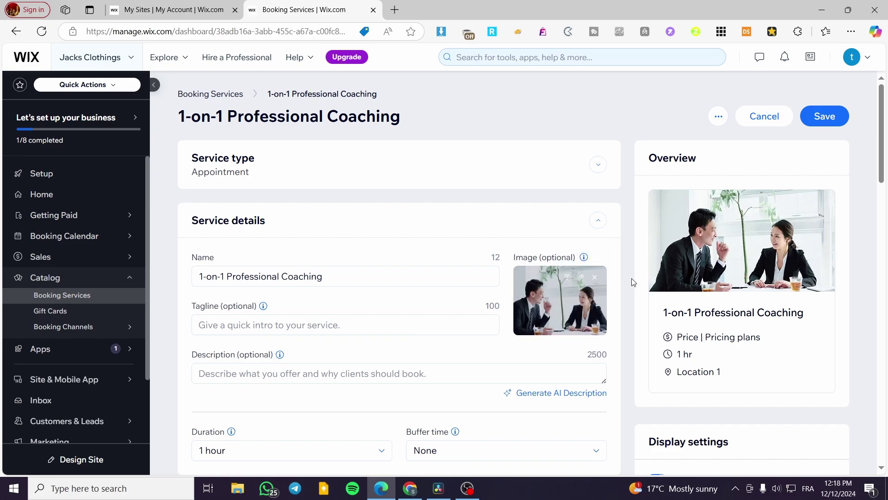
pyautogui.moveTo(581, 301)
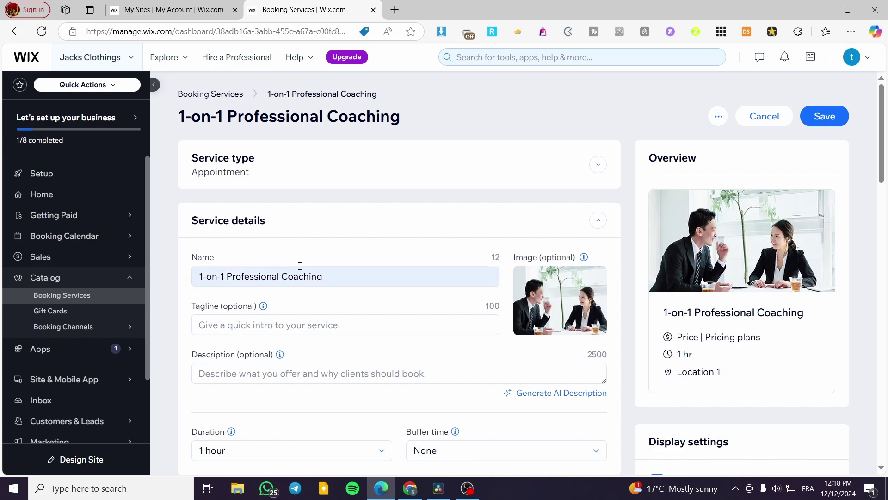
pyautogui.scroll(-4, 221, 313)
pyautogui.scroll(-6, 220, 314)
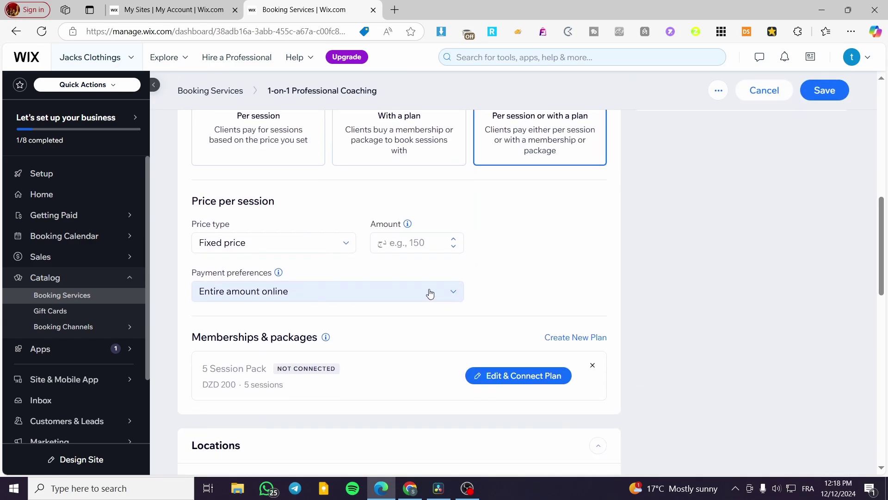
pyautogui.click(774, 100)
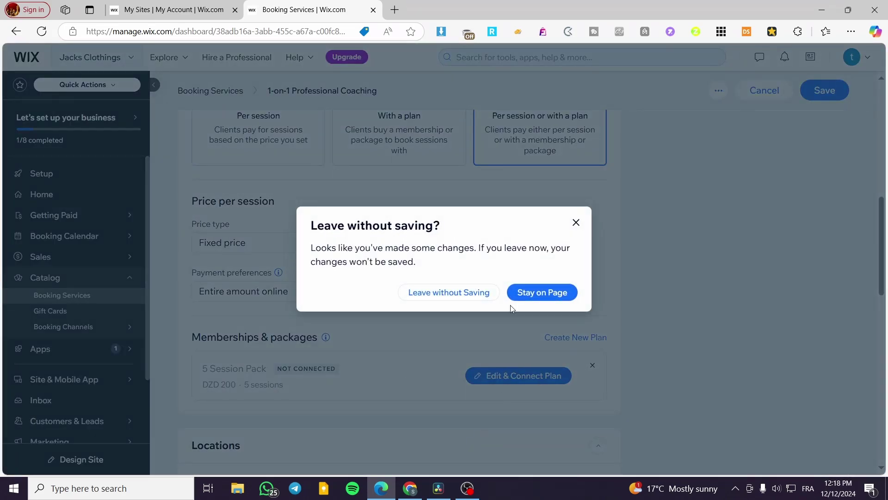
pyautogui.click(485, 301)
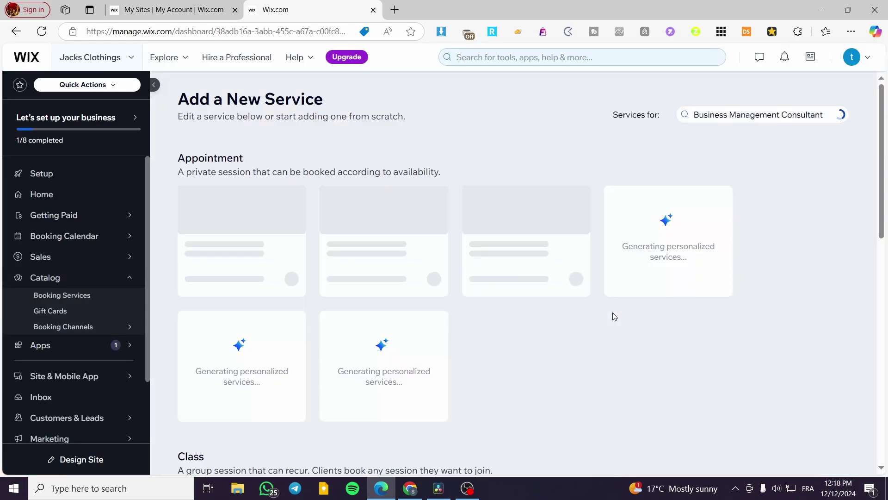
# Step: Start a new appointment service from scratch and name it "Pro Consultation"
pyautogui.click(507, 370)
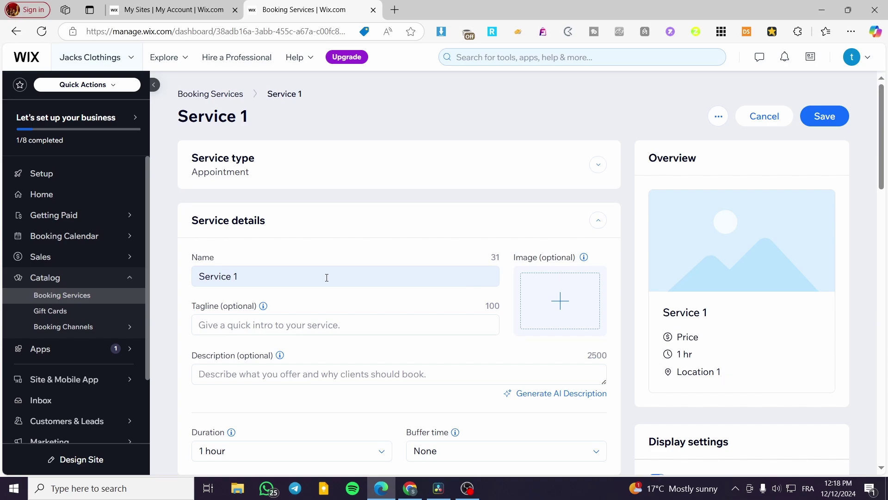
pyautogui.tripleClick(268, 279)
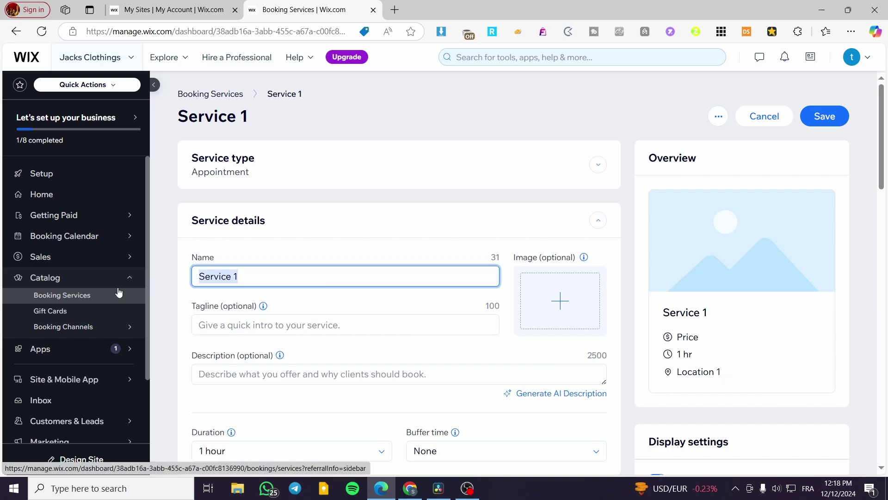
pyautogui.write('Co')
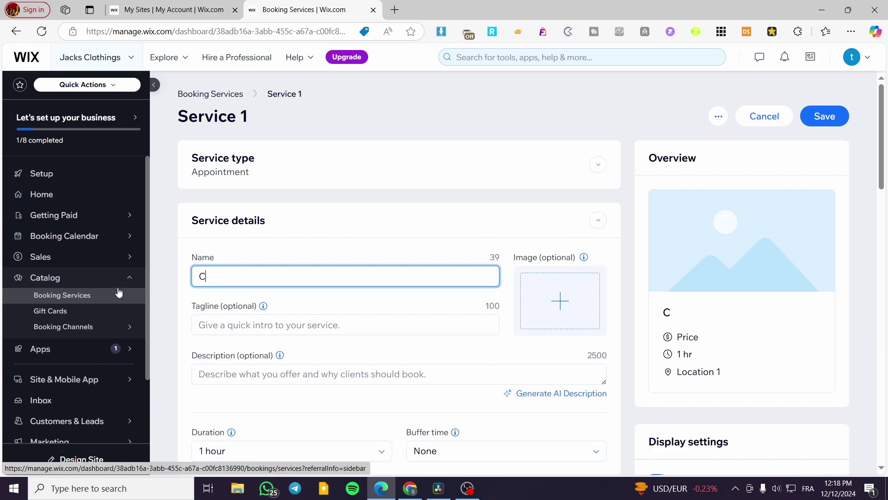
pyautogui.press('BackSpace')
pyautogui.press('BackSpace')
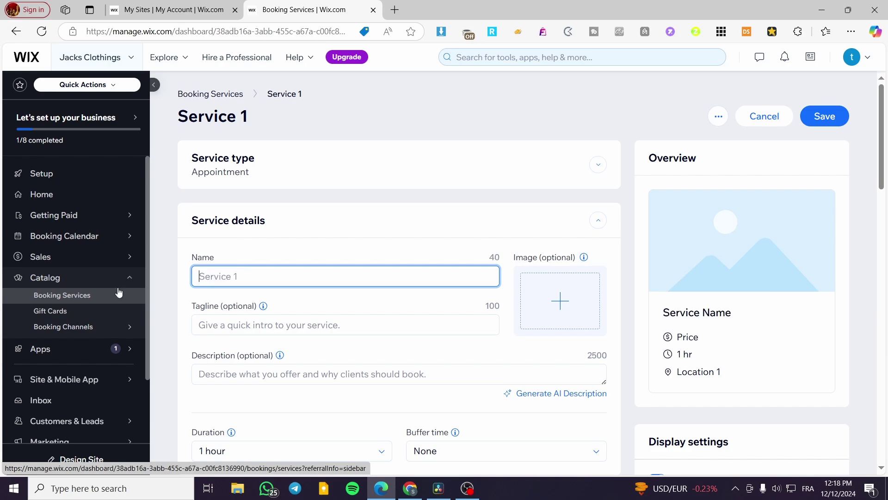
pyautogui.write('Pro C')
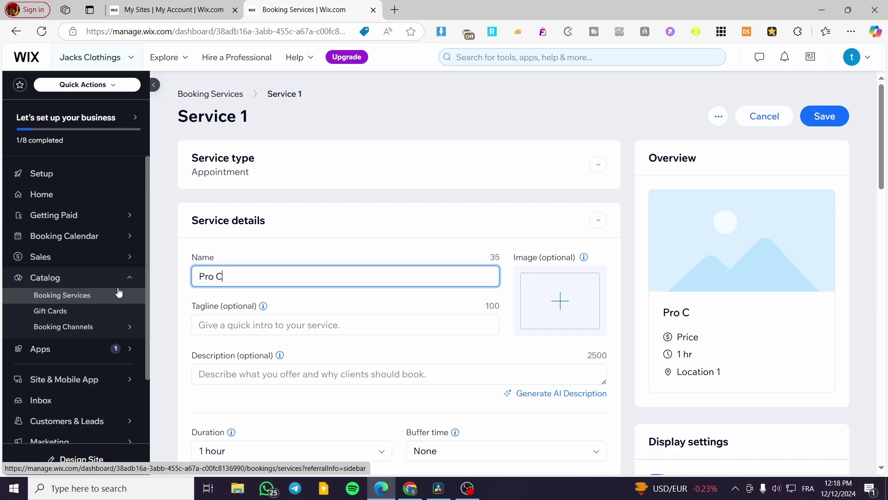
pyautogui.write('ation')
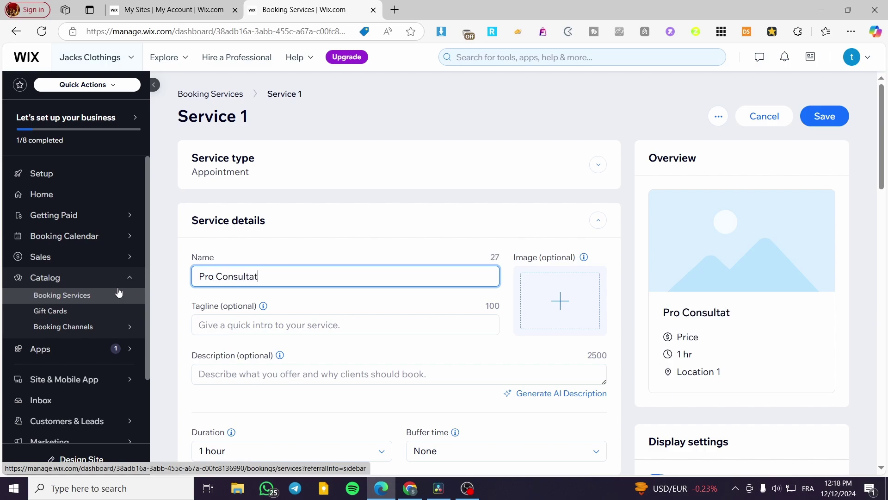
pyautogui.click(561, 309)
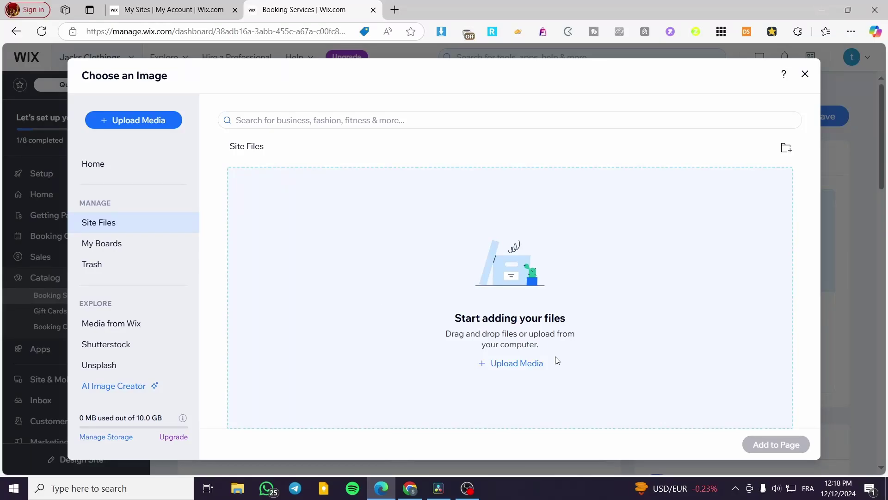
pyautogui.click(804, 74)
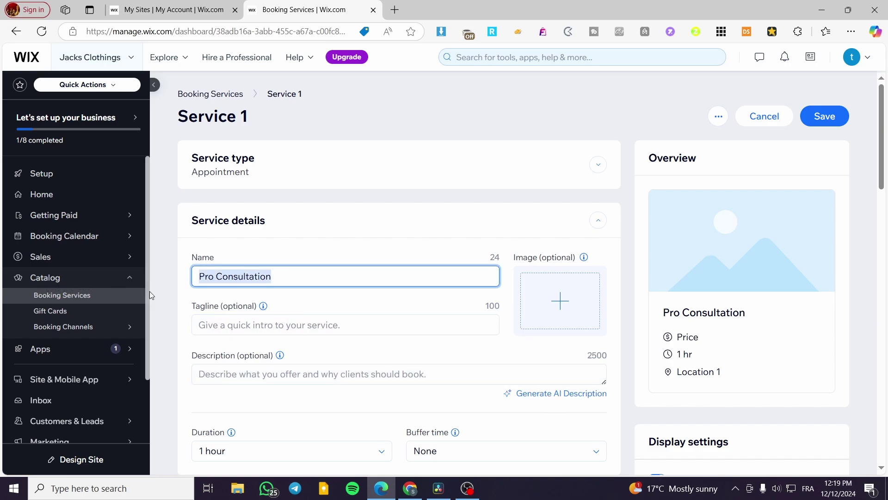
# Step: Generate an AI description for the service with "Pro Consultation" as the customer information, and use the Professional text
pyautogui.click(572, 394)
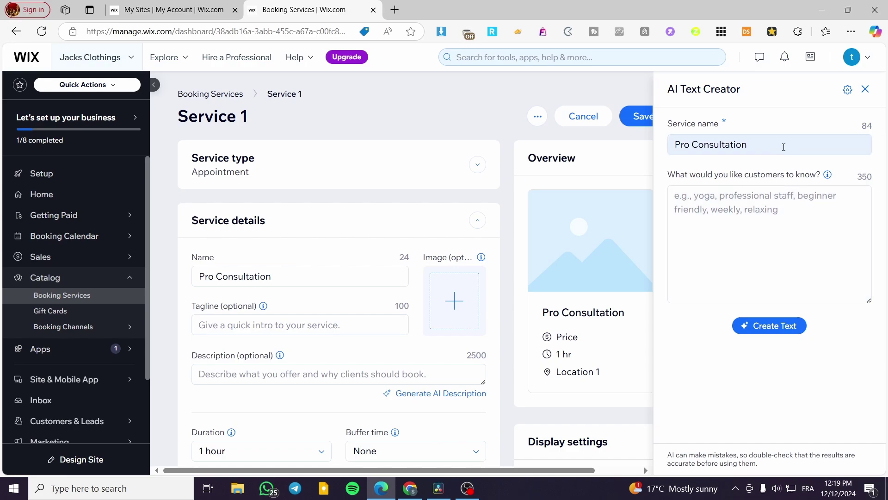
pyautogui.click(775, 212)
pyautogui.write('Pro Consultation')
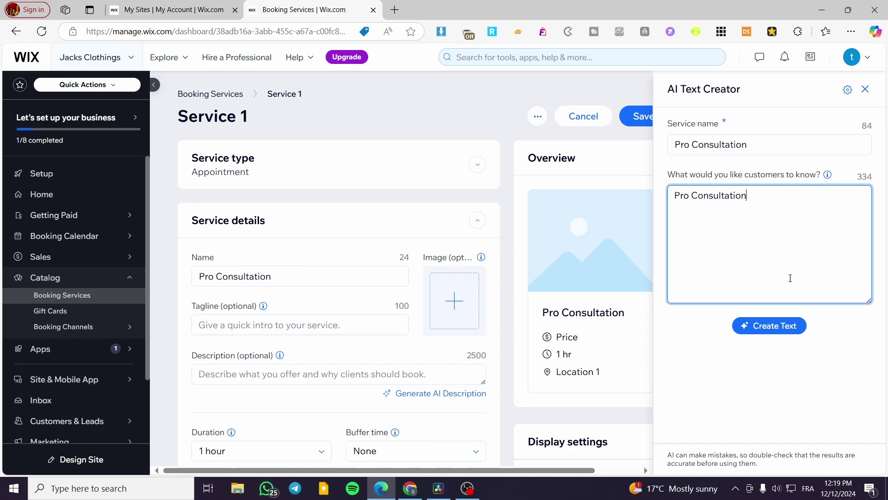
pyautogui.click(789, 325)
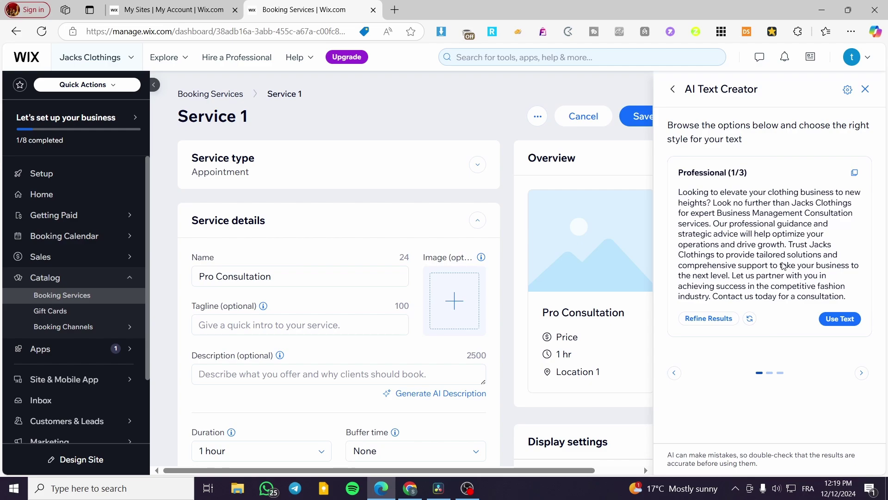
pyautogui.click(840, 319)
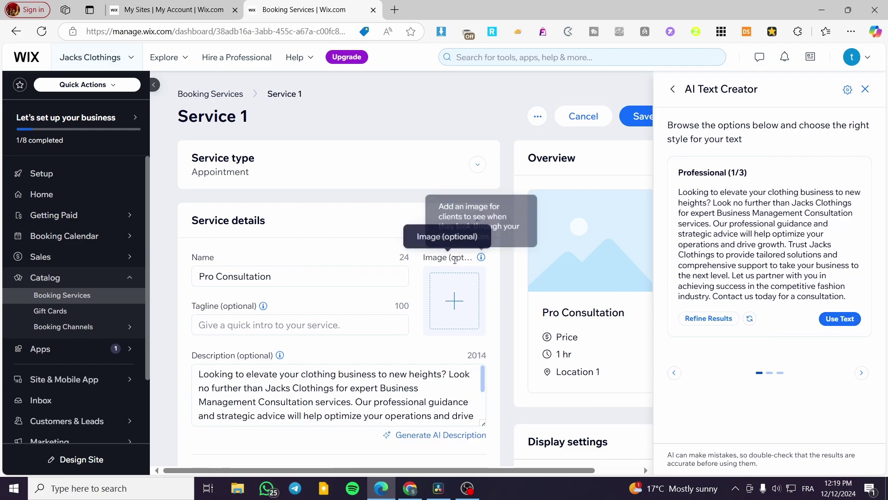
pyautogui.click(865, 89)
# Step: Set the service's duration to 1 hour and 30 minutes
pyautogui.scroll(-4, 407, 337)
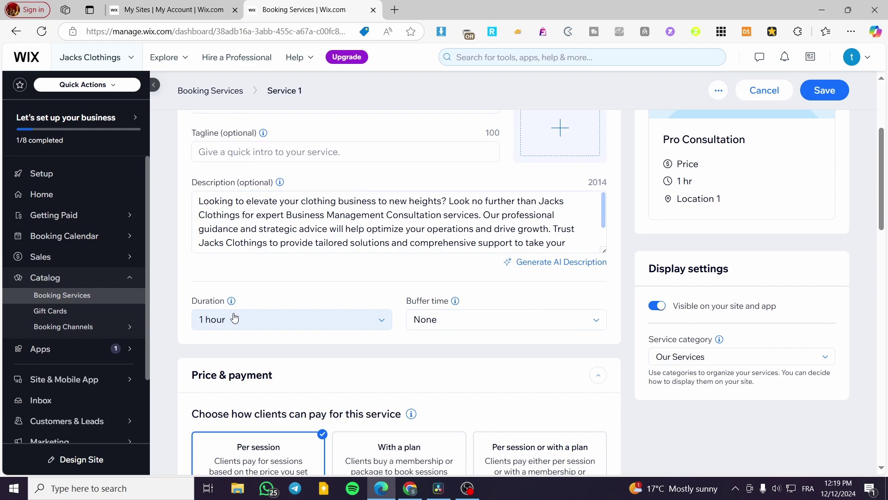
pyautogui.click(234, 318)
pyautogui.scroll(-2, 291, 358)
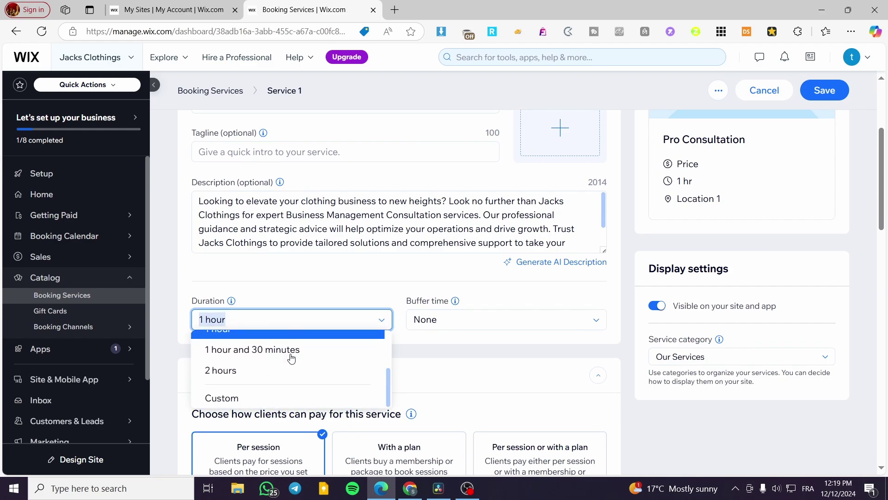
pyautogui.scroll(3, 288, 399)
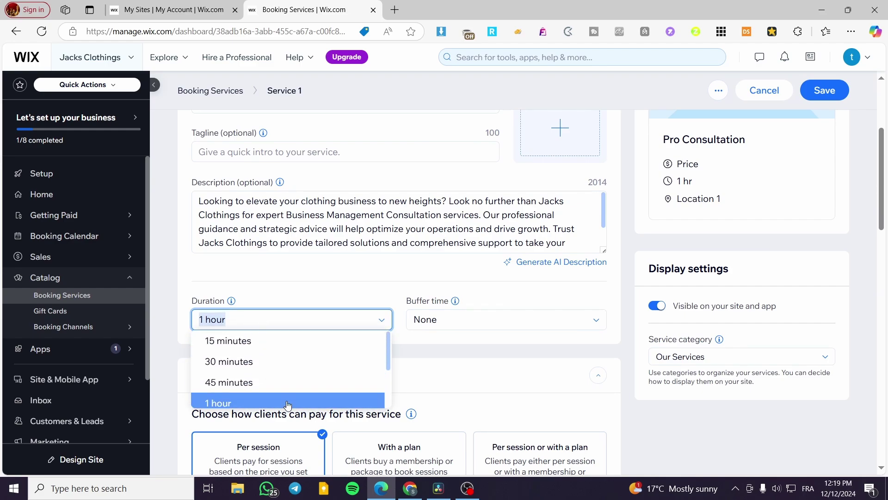
pyautogui.scroll(-3, 293, 342)
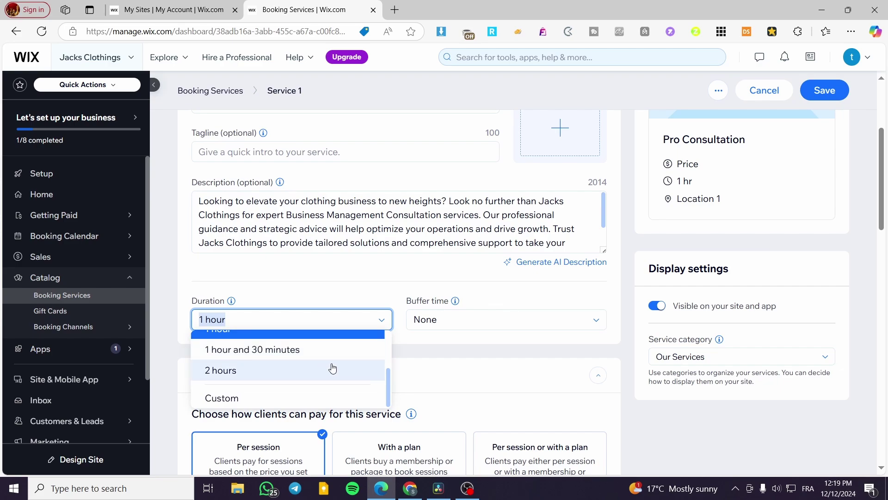
pyautogui.click(338, 355)
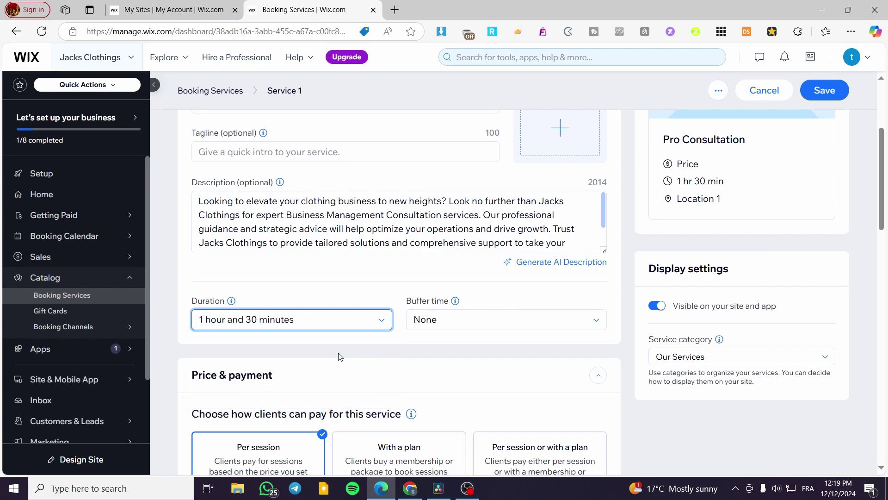
# Step: Set the buffer time between sessions to 20 minutes
pyautogui.click(490, 327)
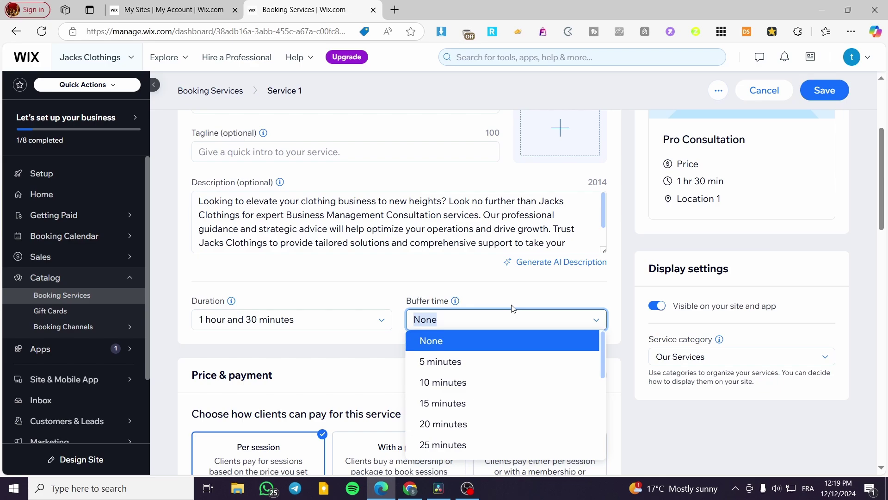
pyautogui.moveTo(453, 305)
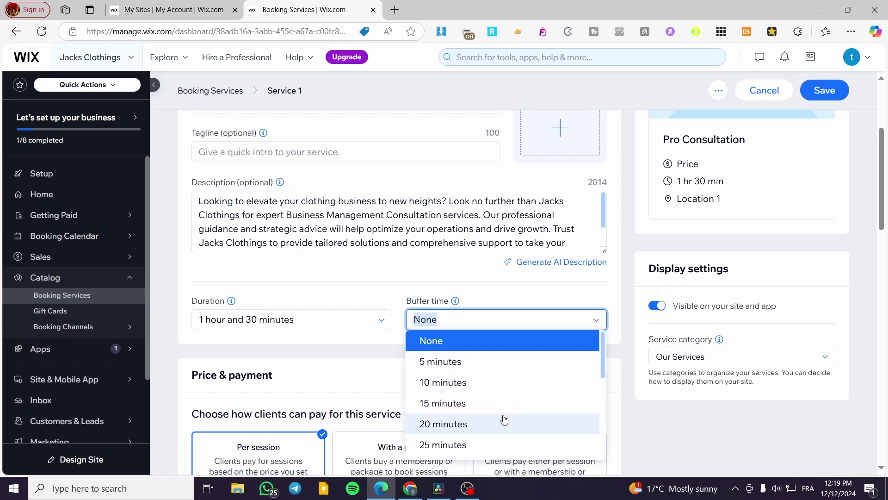
pyautogui.scroll(-2, 501, 411)
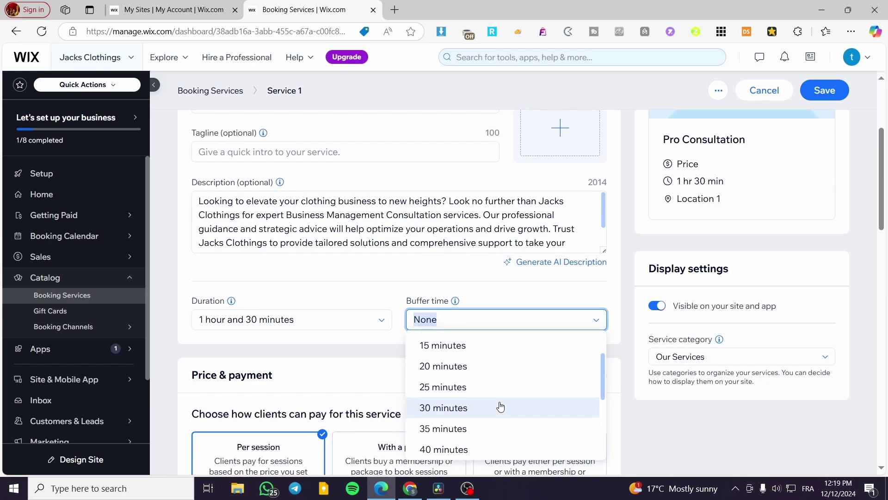
pyautogui.click(520, 375)
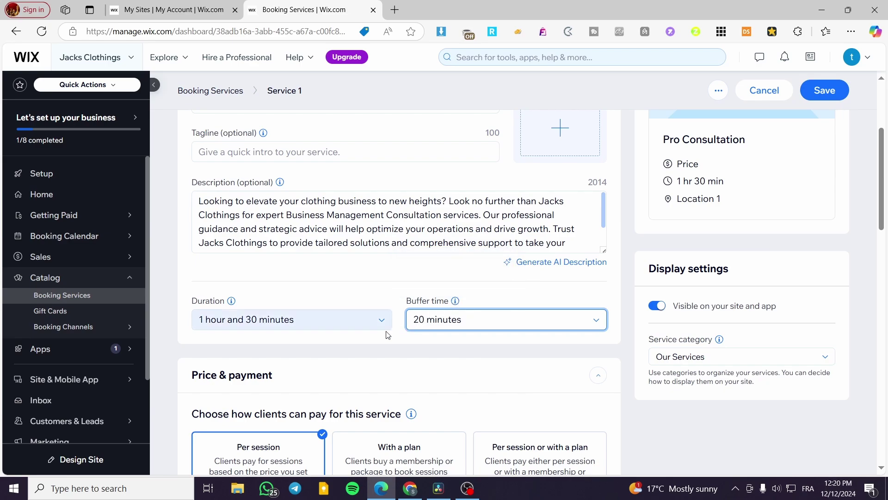
# Step: Set the per-session price amount to 150 and check the price type and payment preference options
pyautogui.scroll(-3, 263, 341)
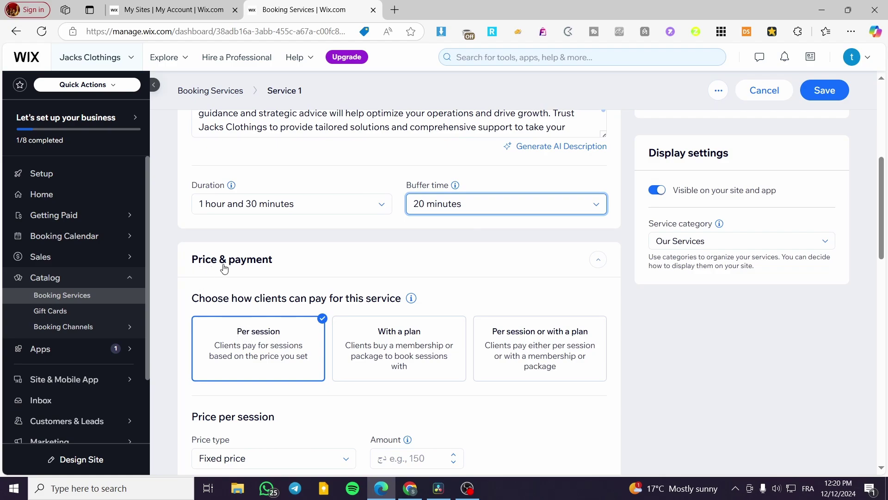
pyautogui.scroll(-2, 324, 266)
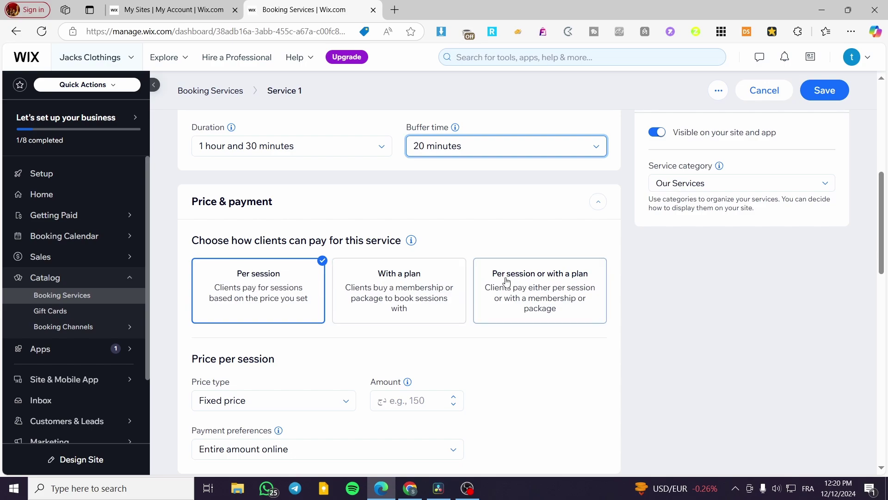
pyautogui.scroll(-4, 395, 317)
pyautogui.click(410, 227)
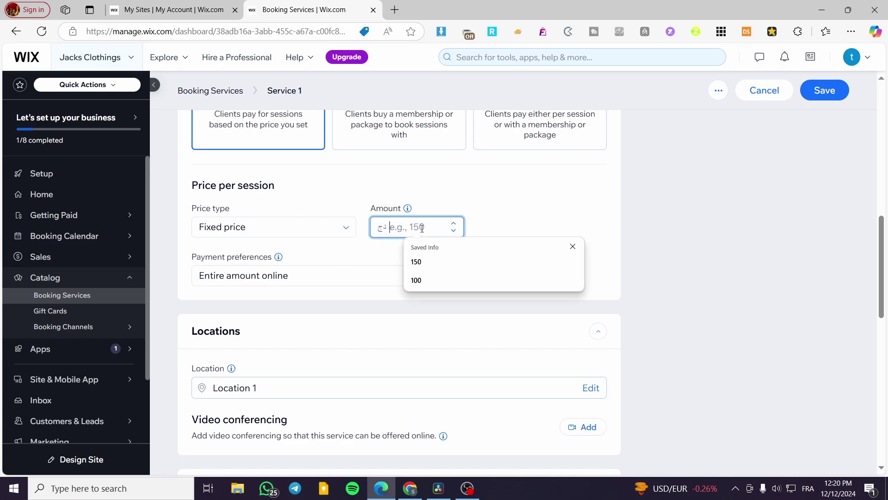
pyautogui.write('150')
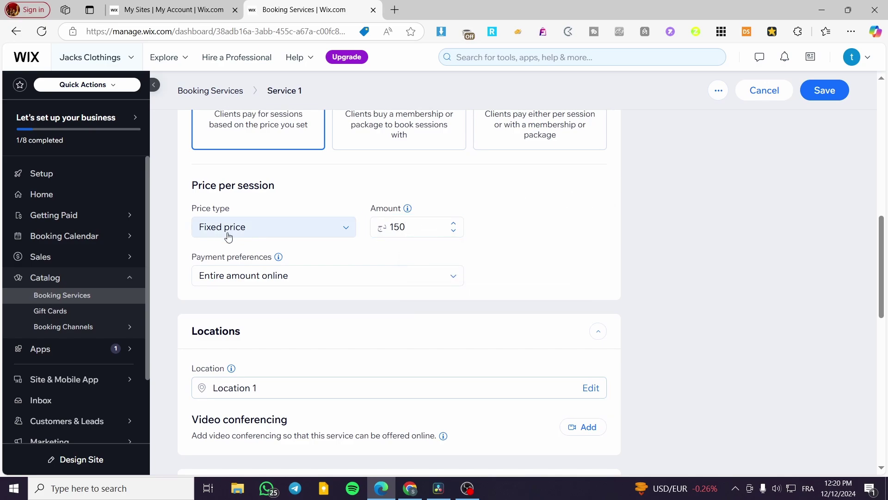
pyautogui.click(286, 232)
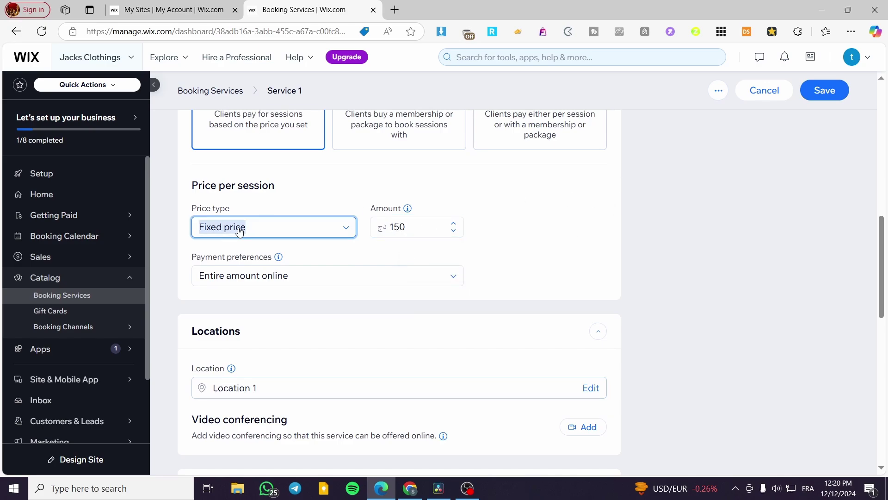
pyautogui.click(286, 231)
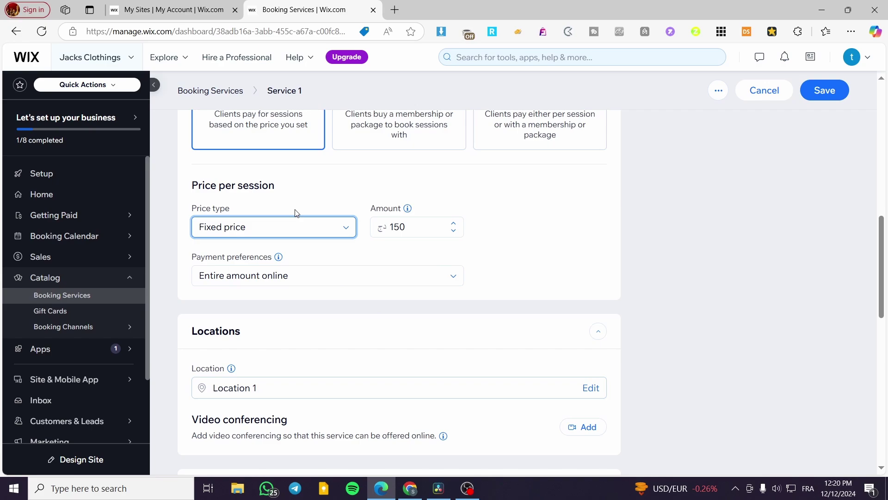
pyautogui.click(244, 280)
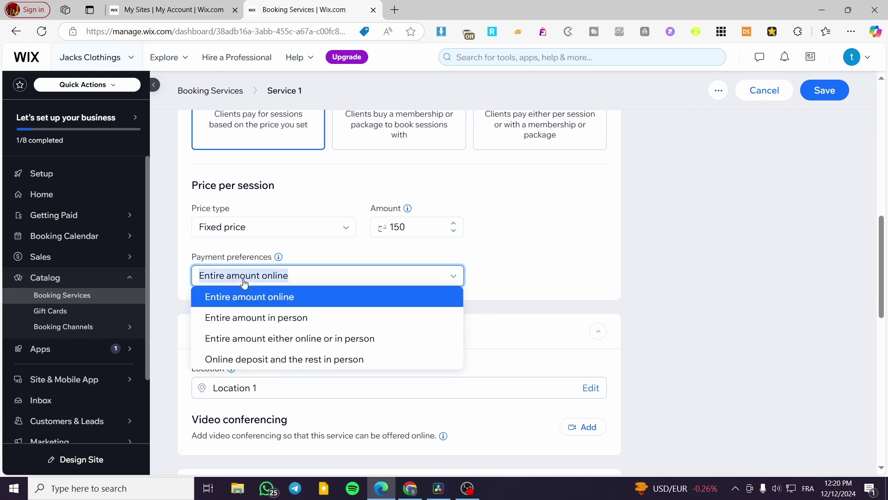
pyautogui.click(444, 276)
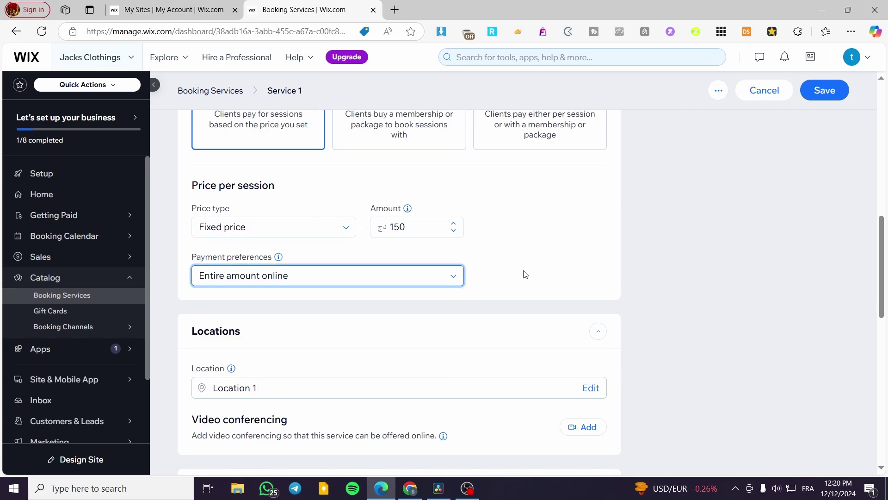
# Step: Examine the service's location, video conferencing, assigned staff, resources and images sections, including the image chooser
pyautogui.scroll(-5, 286, 258)
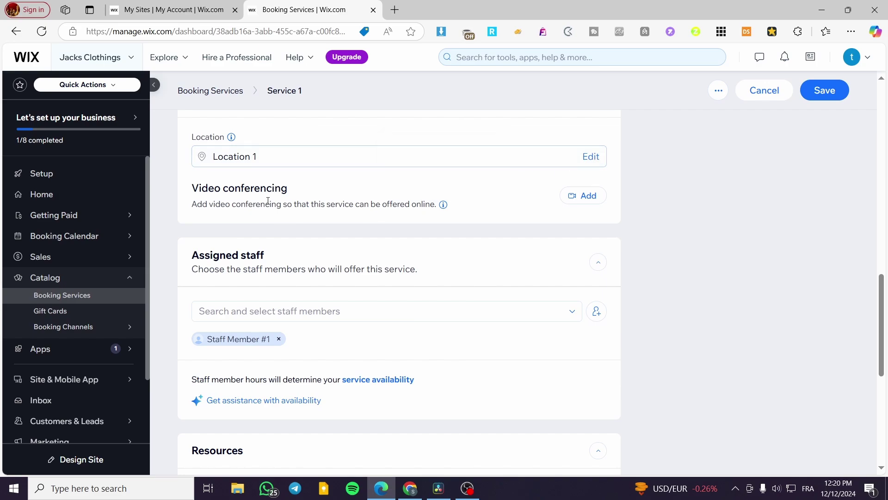
pyautogui.scroll(-2, 665, 246)
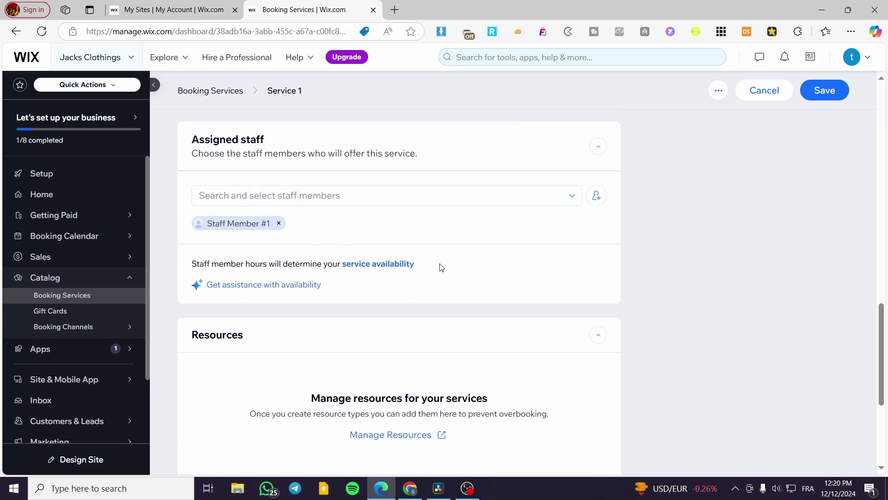
pyautogui.scroll(-2, 440, 267)
pyautogui.scroll(-2, 396, 218)
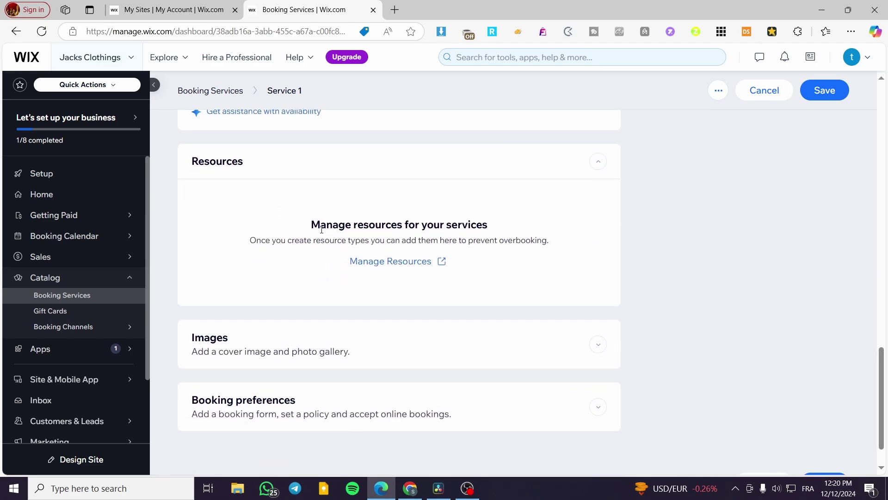
pyautogui.click(264, 294)
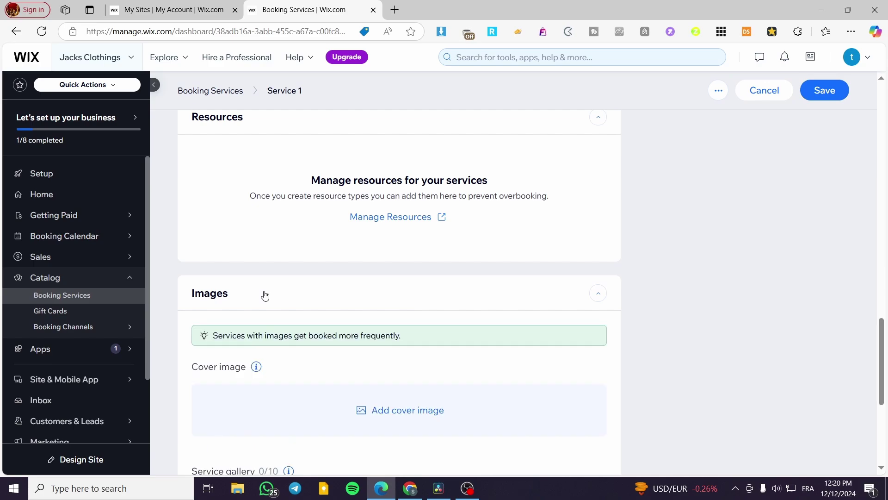
pyautogui.scroll(-2, 264, 295)
pyautogui.click(264, 295)
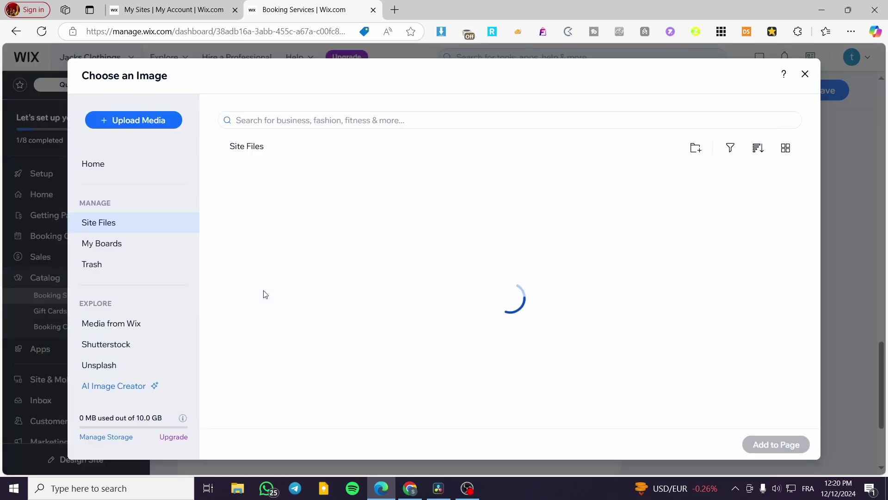
pyautogui.click(806, 76)
pyautogui.scroll(-3, 569, 265)
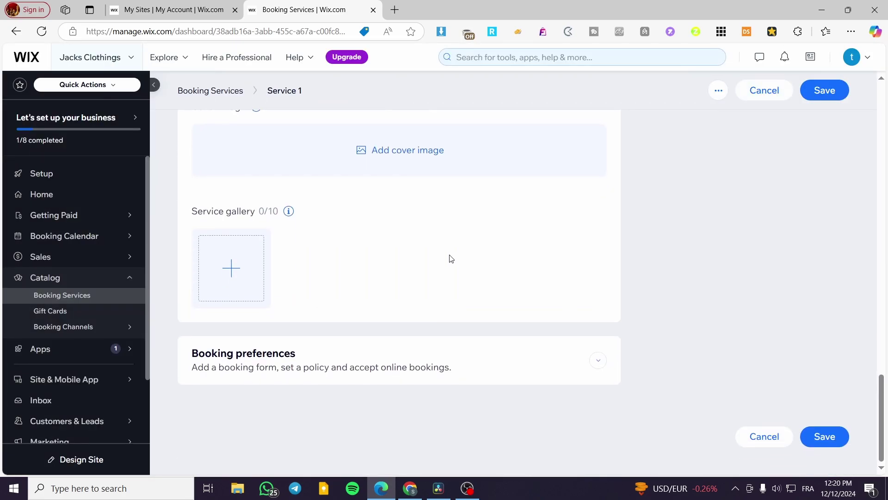
# Step: Expand the service's booking preferences and review the policy, online bookings, booking form and booking request options
pyautogui.click(276, 360)
pyautogui.scroll(-6, 417, 346)
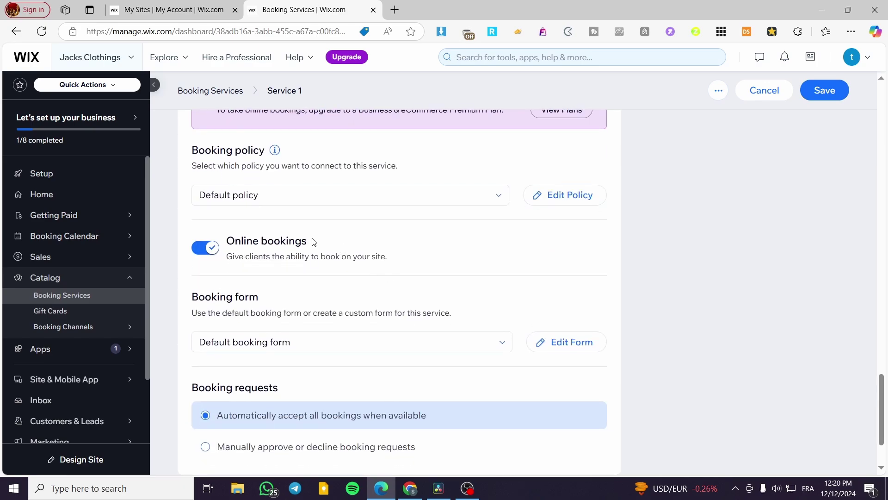
pyautogui.scroll(-2, 347, 250)
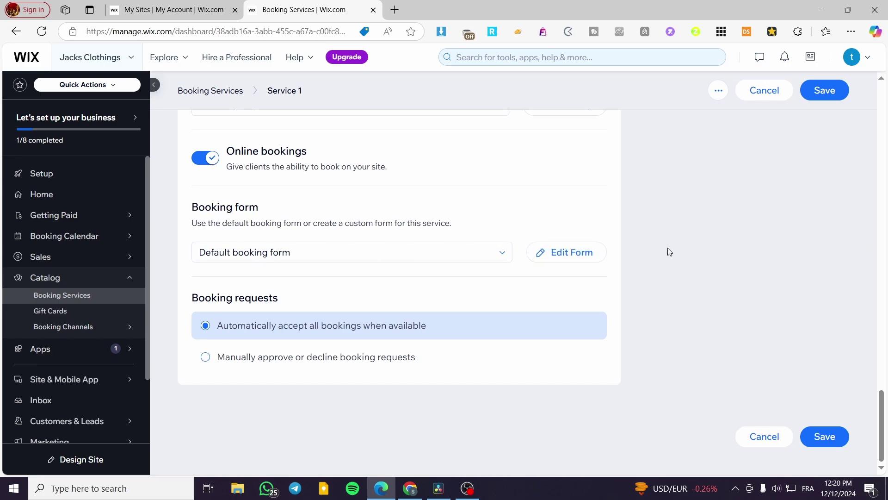
pyautogui.scroll(20, 667, 252)
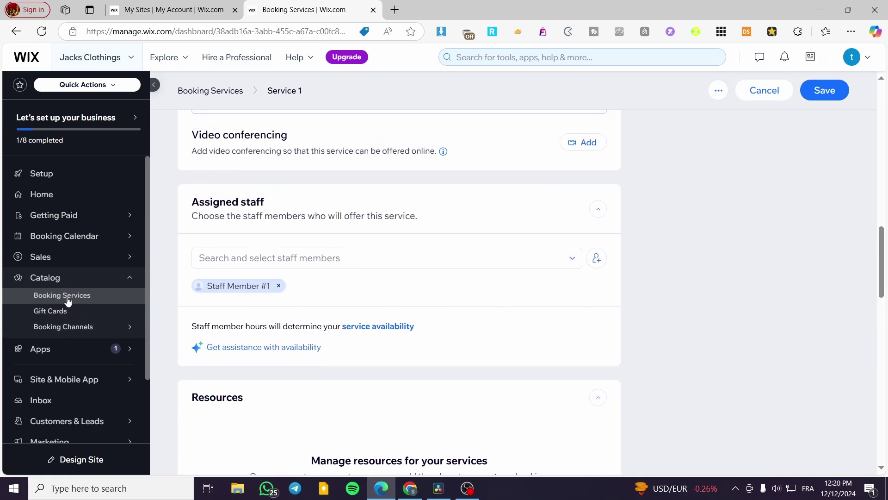
# Step: Leave the service editor without saving the changes and open the site's Setup page
pyautogui.click(65, 296)
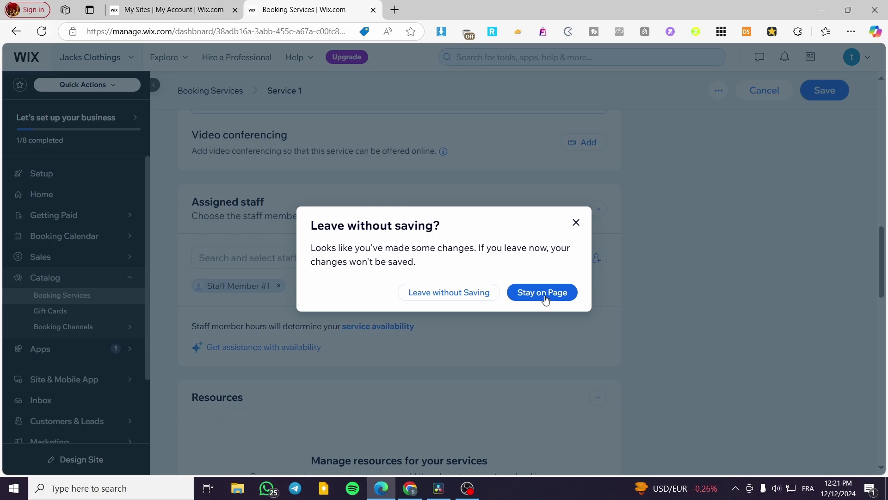
pyautogui.click(450, 296)
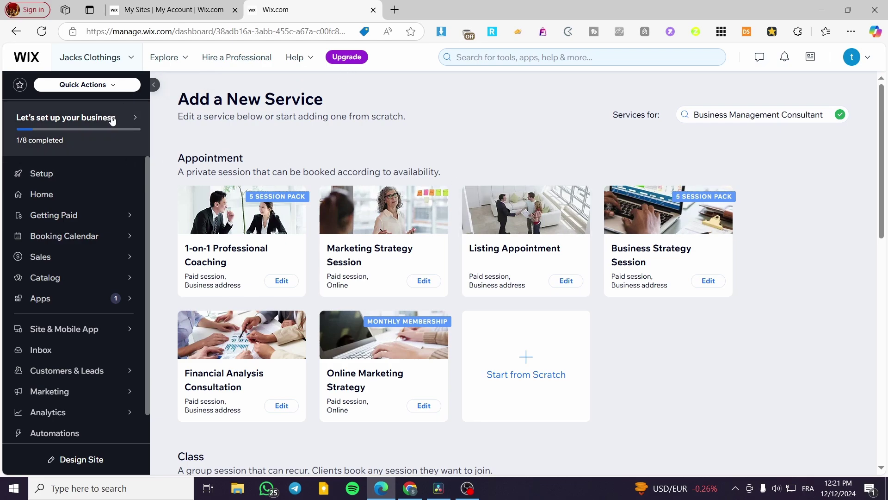
pyautogui.click(59, 194)
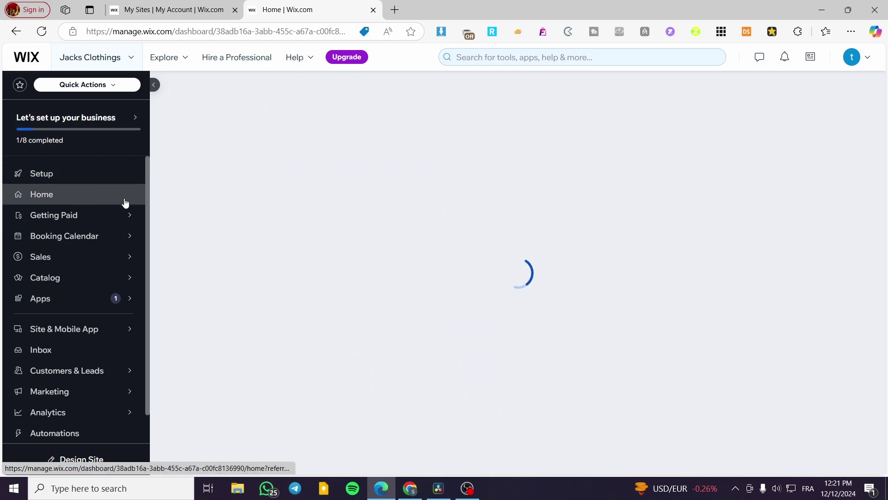
pyautogui.click(99, 173)
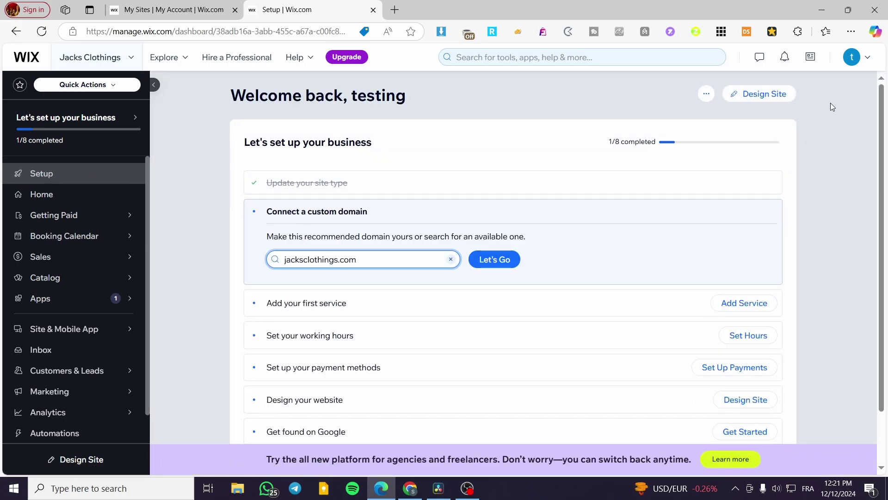
# Step: Start designing the website by customizing a template instead of generating a design with AI
pyautogui.click(763, 93)
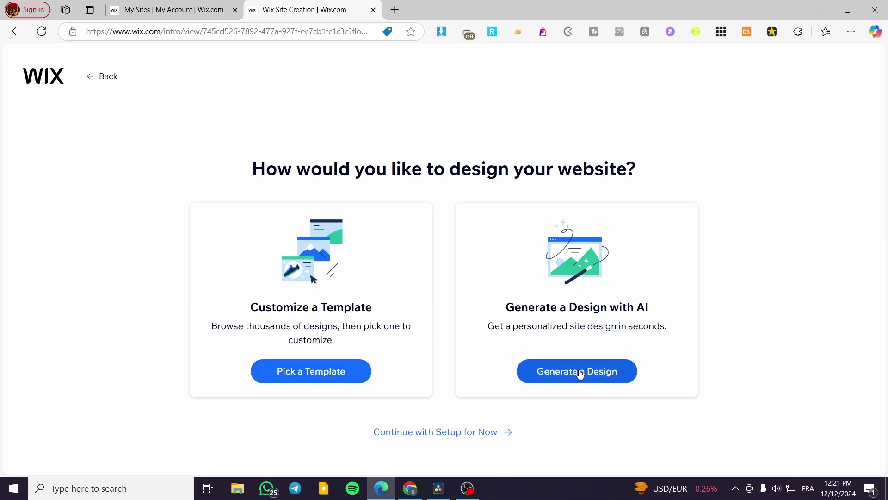
pyautogui.click(321, 381)
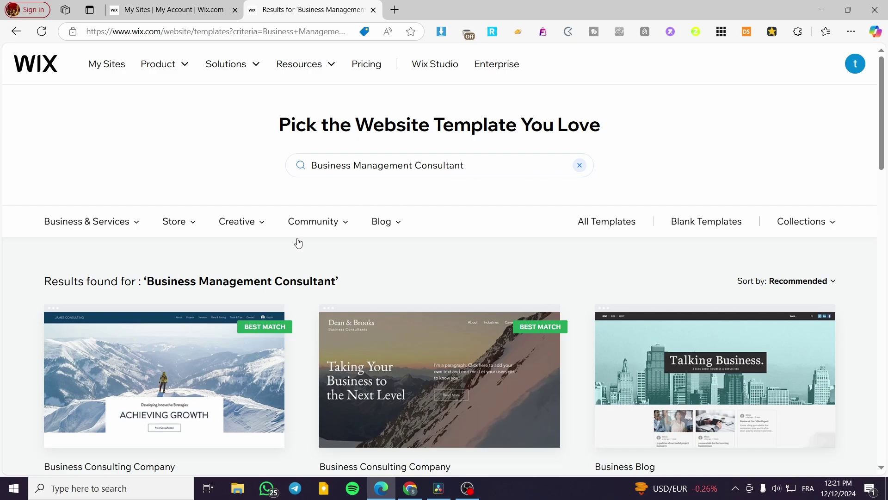
# Step: Browse the Business Management Consultant templates and open the BizBud "The Power of Good Advice" template for editing
pyautogui.scroll(-3, 298, 243)
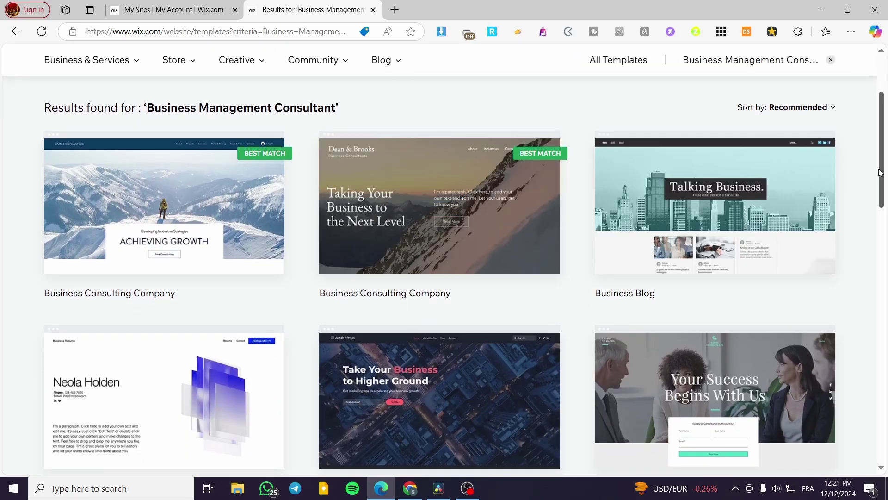
pyautogui.scroll(-2, 882, 174)
pyautogui.scroll(1, 883, 174)
pyautogui.scroll(-1, 883, 174)
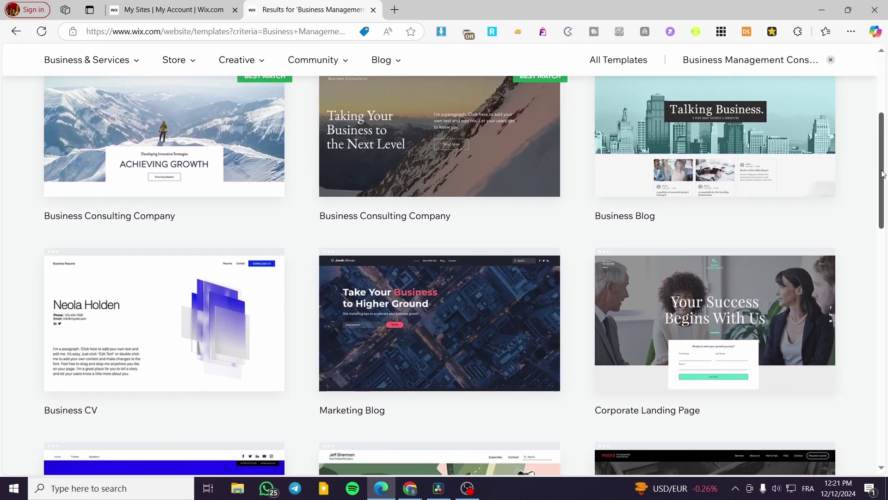
pyautogui.scroll(5, 730, 238)
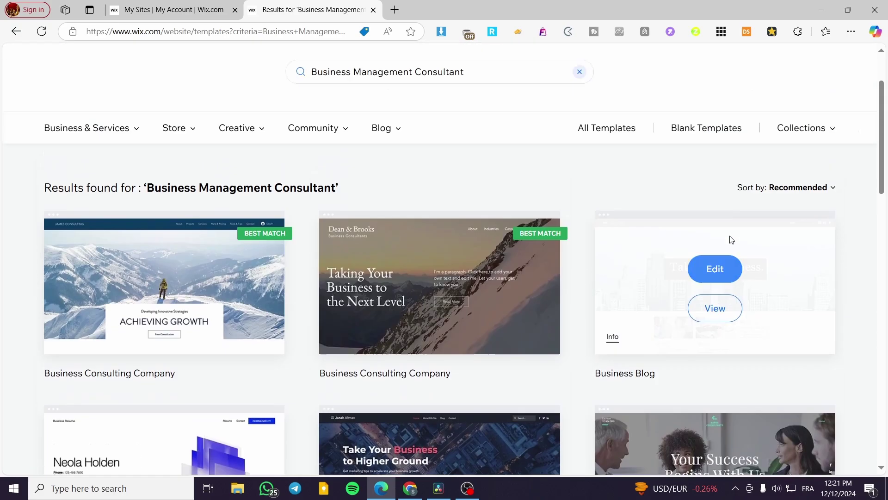
pyautogui.scroll(-5, 512, 277)
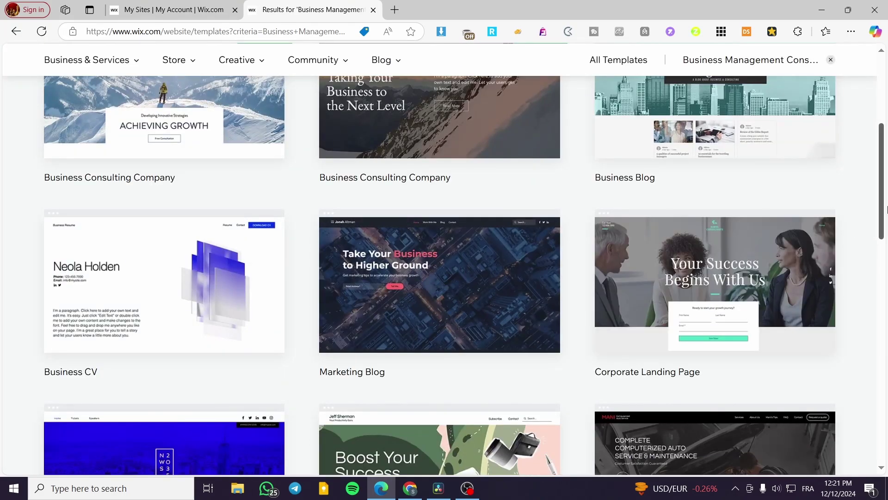
pyautogui.scroll(2, 883, 218)
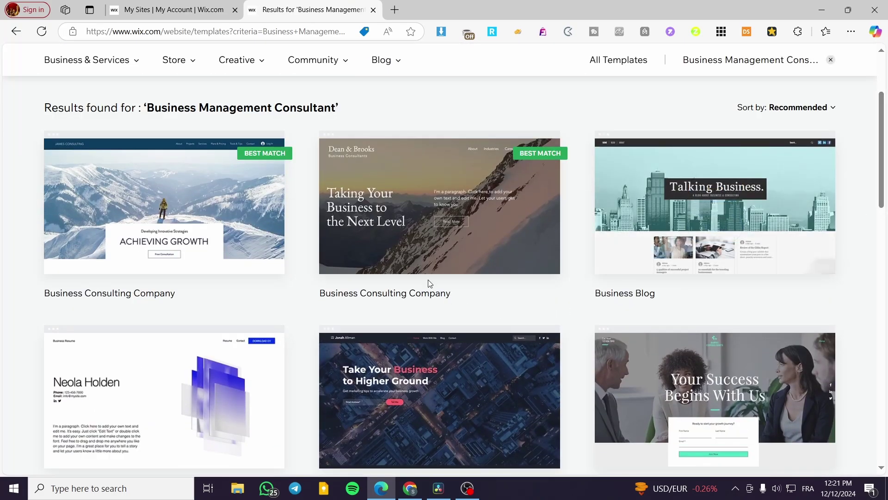
pyautogui.scroll(-3, 278, 315)
pyautogui.scroll(-4, 231, 366)
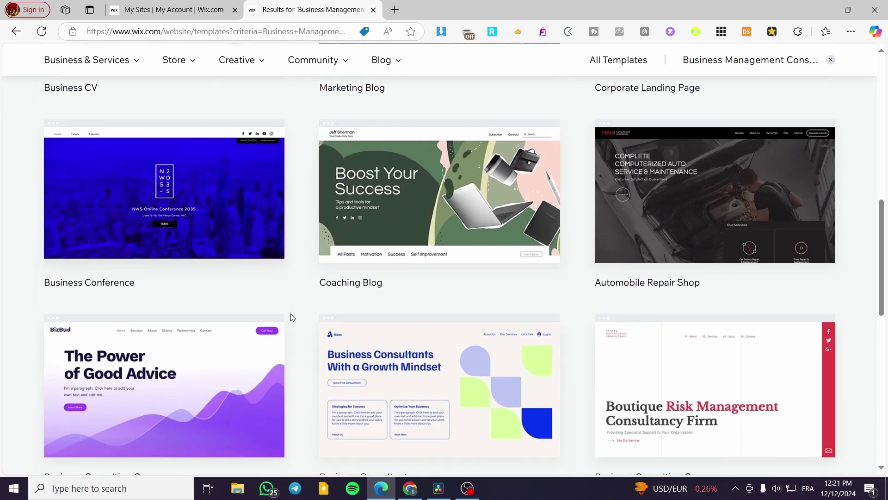
pyautogui.scroll(-2, 819, 317)
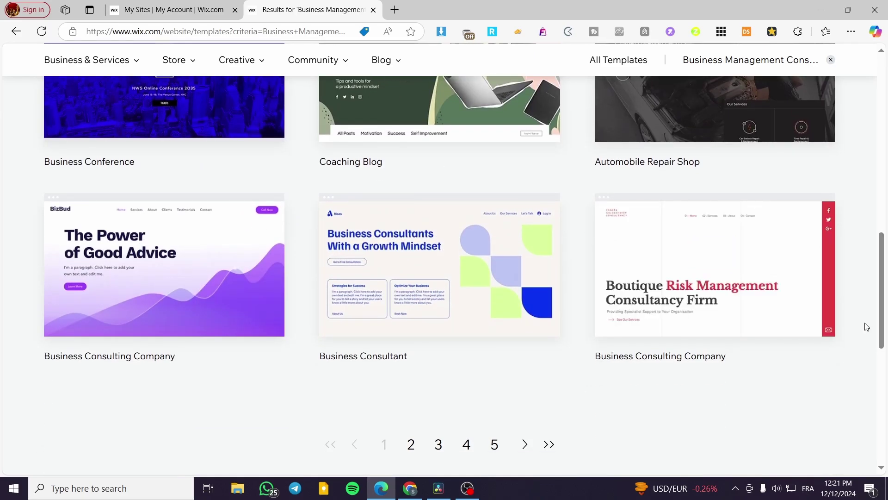
pyautogui.moveTo(769, 300)
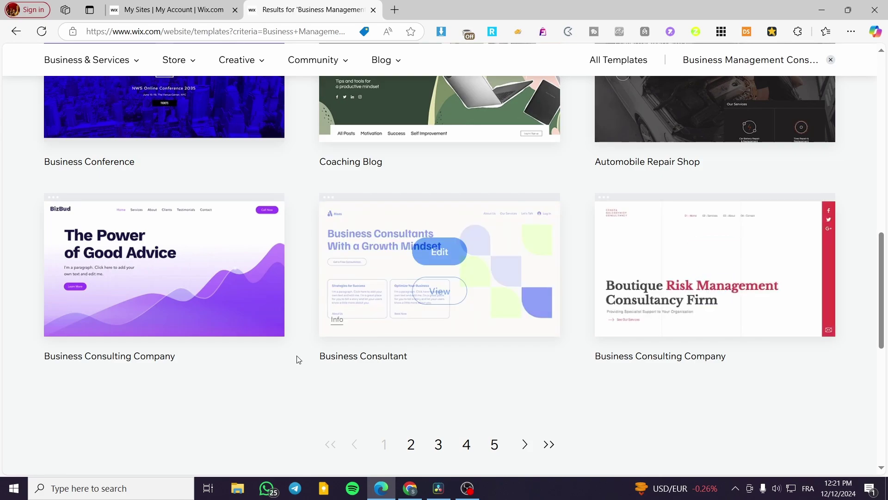
pyautogui.moveTo(138, 291)
pyautogui.click(164, 260)
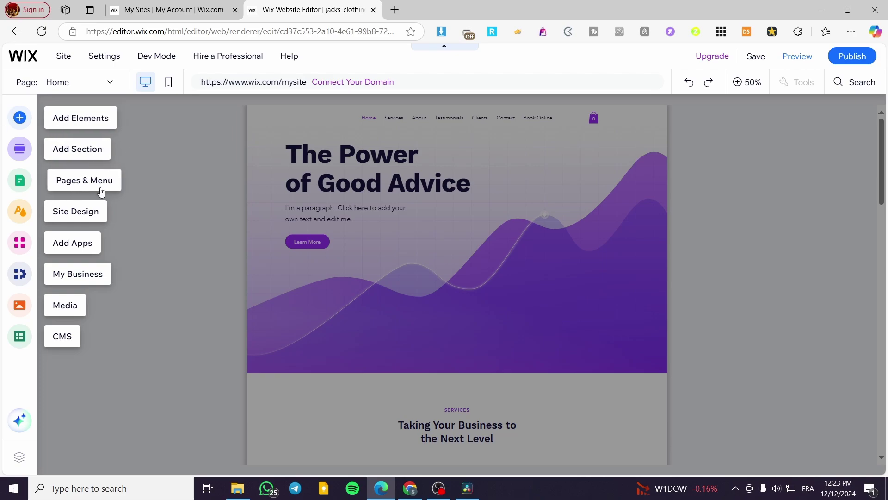
# Step: Dismiss the editor's tool labels and inspect the home page's header, Welcome and Services sections at 100% zoom
pyautogui.click(587, 266)
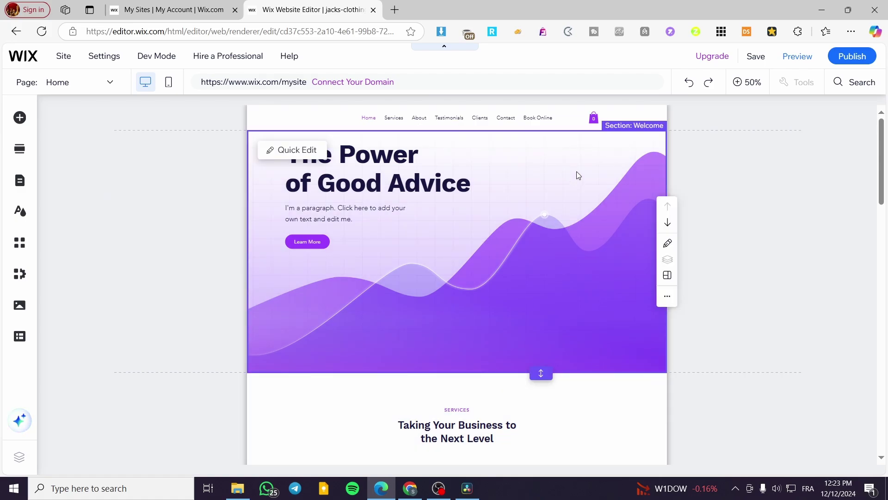
pyautogui.click(614, 114)
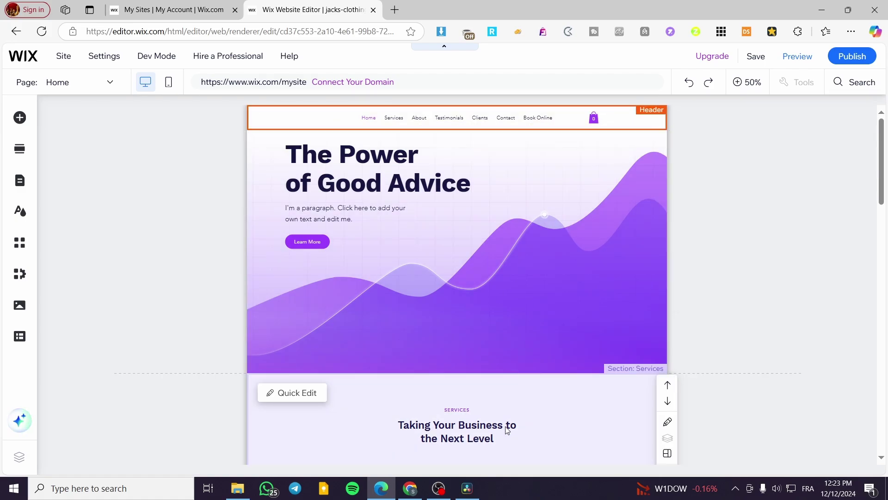
pyautogui.click(508, 430)
pyautogui.click(18, 117)
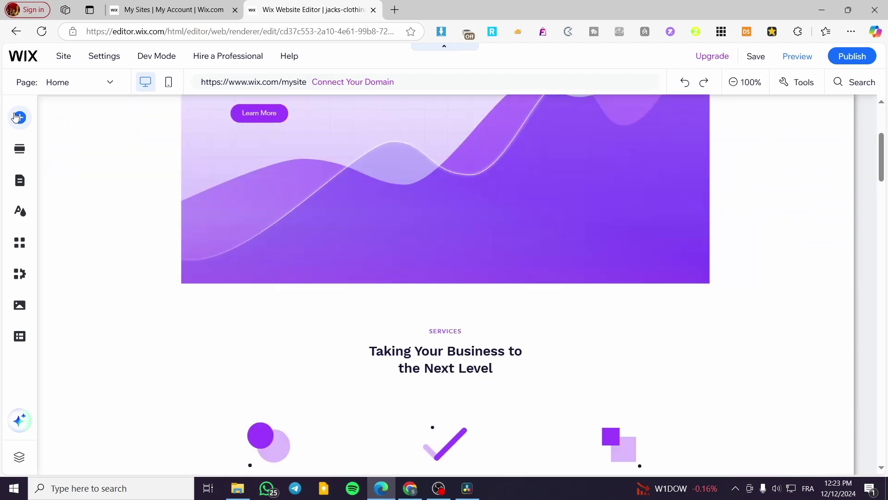
pyautogui.click(405, 112)
pyautogui.scroll(10, 578, 294)
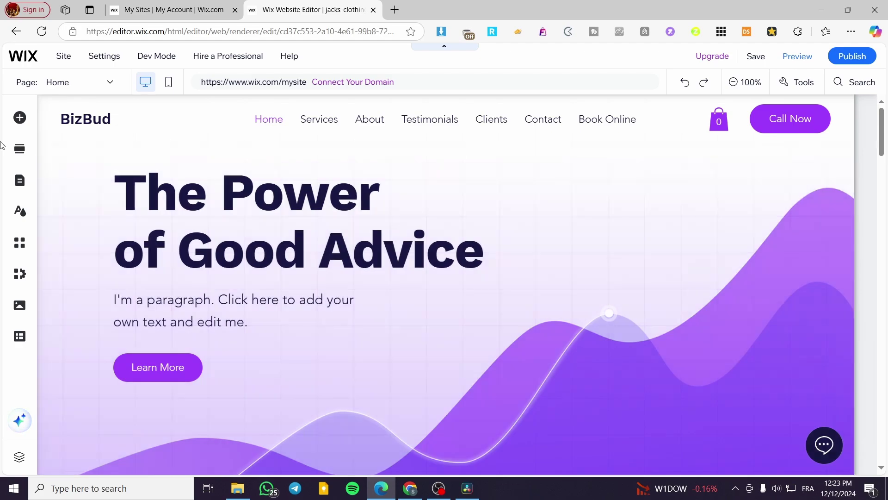
# Step: Open the Service Page from the site's Bookings Pages for editing and close the page list
pyautogui.click(15, 186)
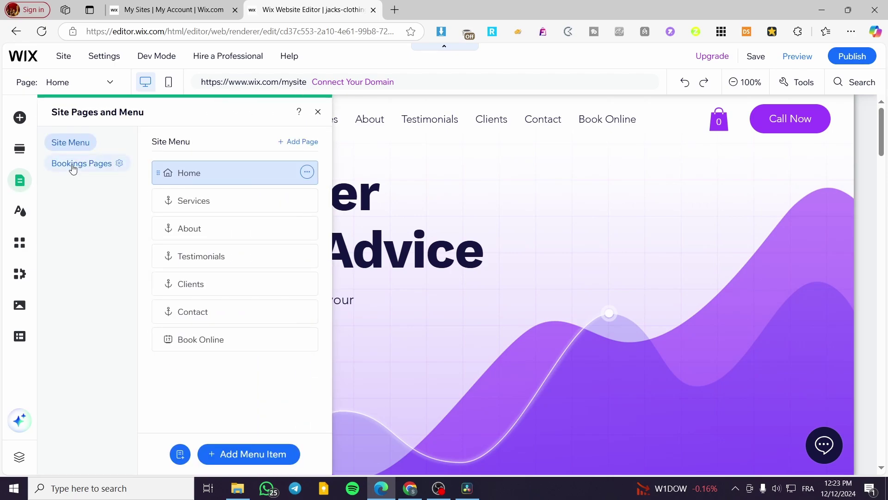
pyautogui.click(73, 167)
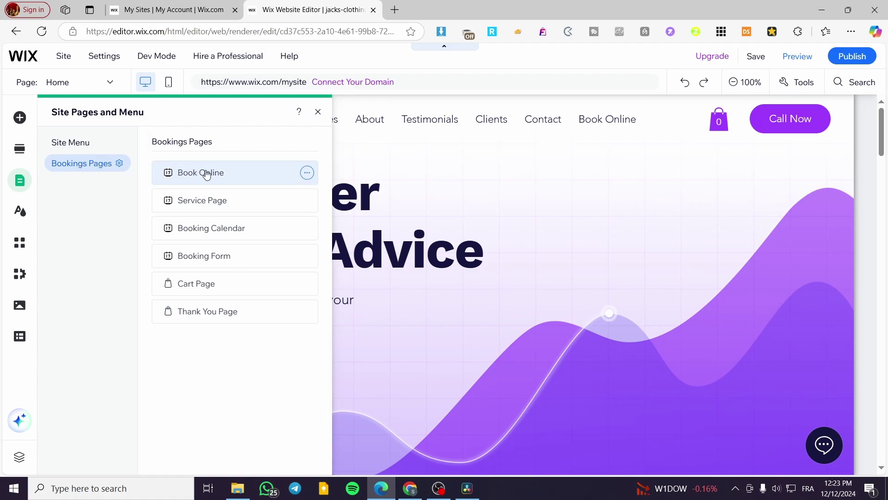
pyautogui.click(189, 206)
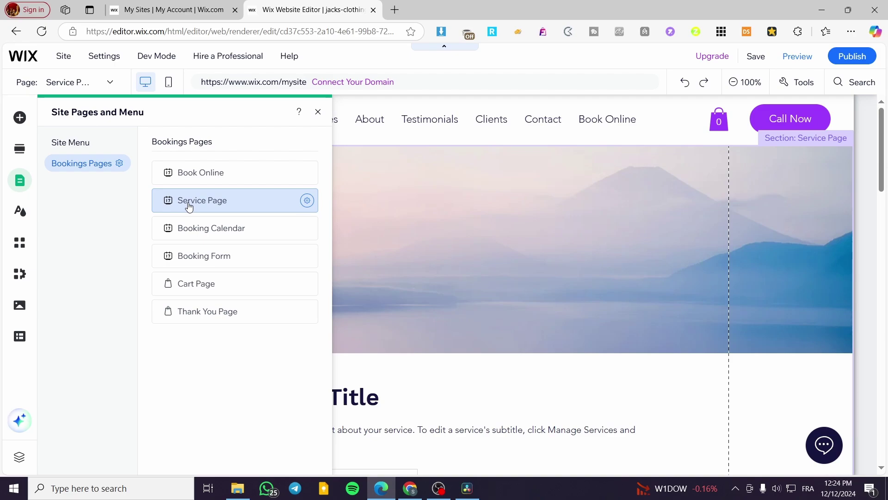
pyautogui.click(317, 112)
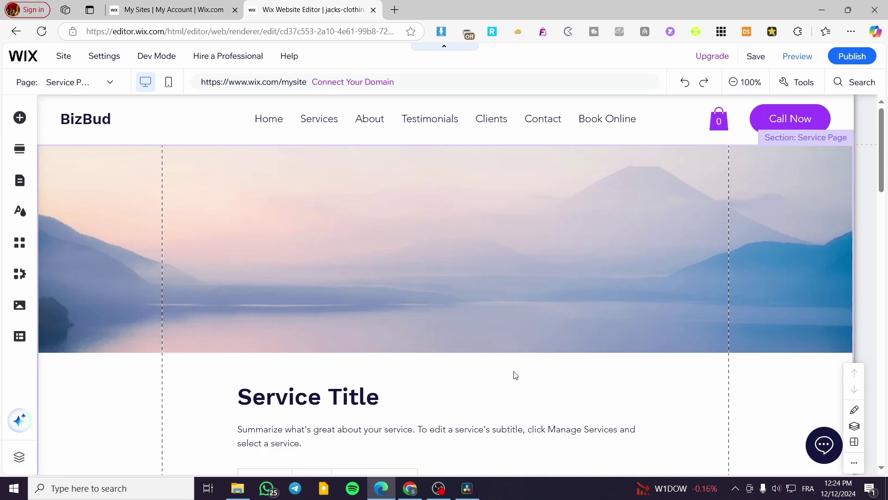
# Step: Examine the Service Page layout, from the service title, description and gallery through upcoming sessions, cancellation policy and contact details
pyautogui.scroll(-5, 513, 373)
pyautogui.scroll(-5, 520, 304)
pyautogui.scroll(-8, 309, 384)
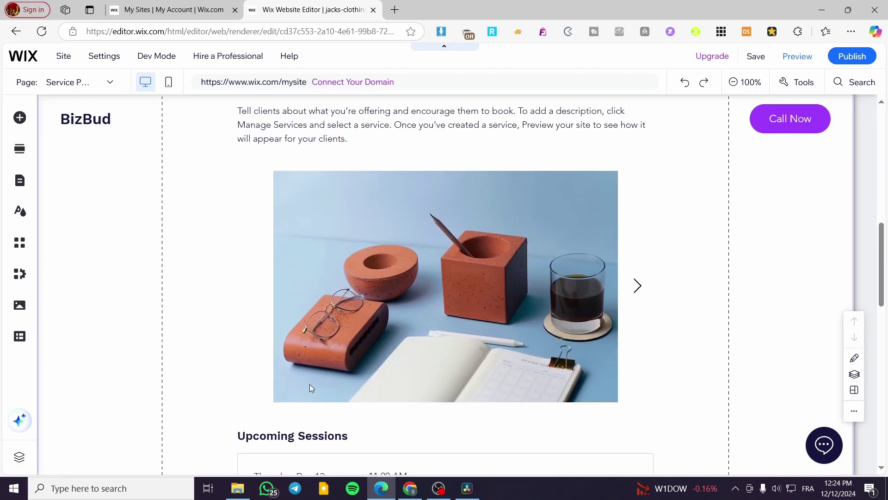
pyautogui.scroll(-3, 313, 377)
pyautogui.scroll(20, 434, 374)
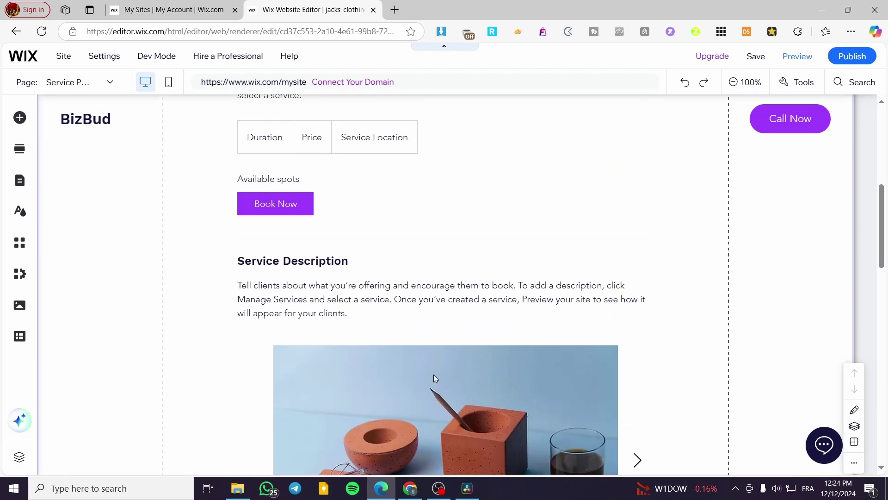
pyautogui.scroll(-5, 276, 327)
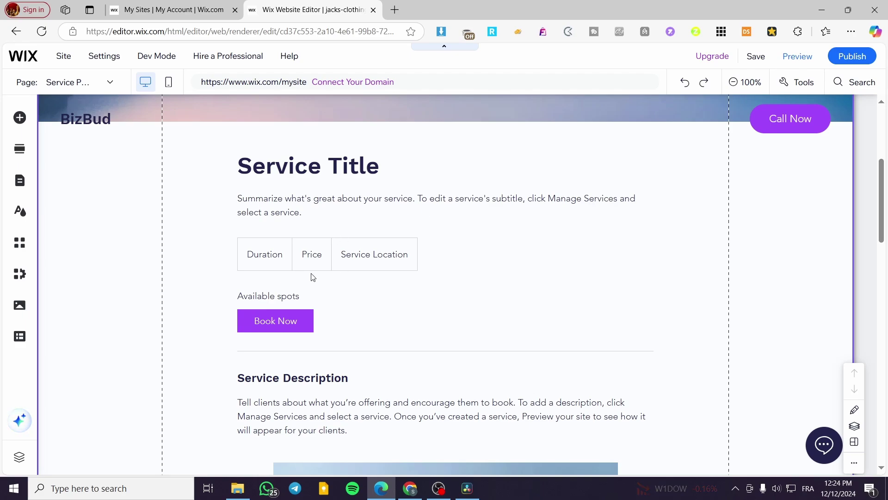
pyautogui.scroll(-2, 375, 242)
pyautogui.scroll(-4, 329, 315)
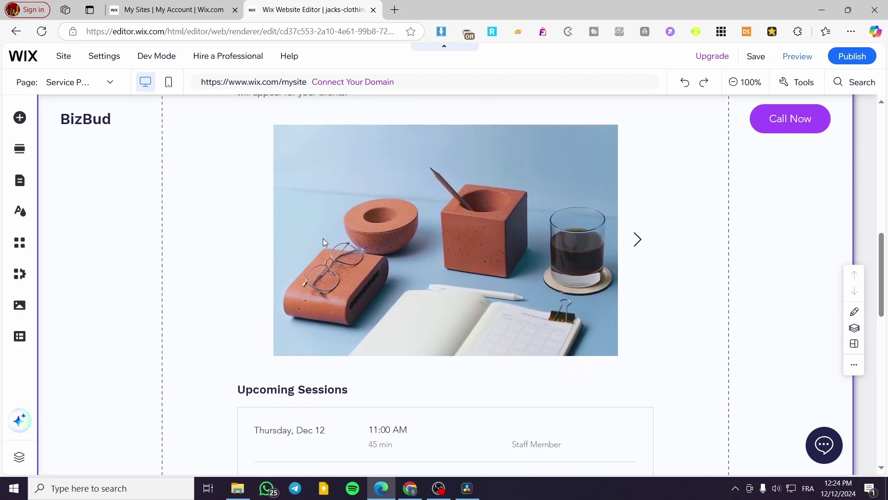
pyautogui.scroll(5, 323, 238)
pyautogui.scroll(-7, 323, 231)
pyautogui.scroll(5, 602, 219)
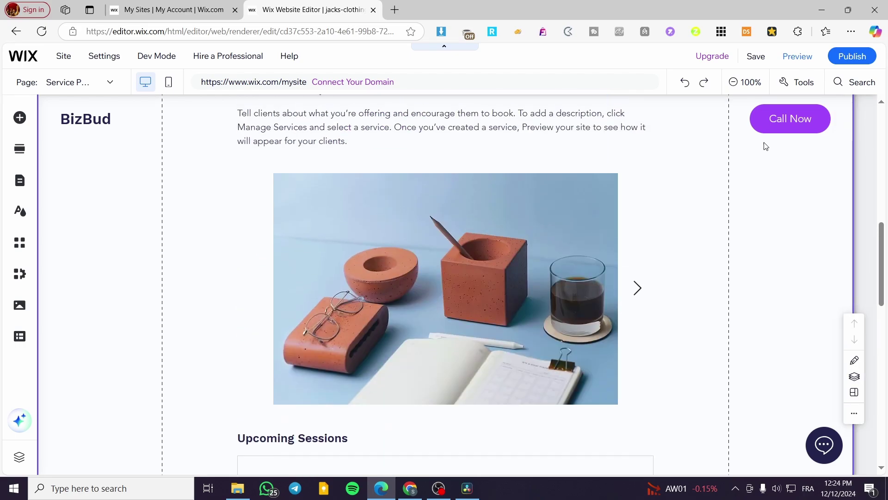
pyautogui.scroll(-1, 545, 291)
pyautogui.scroll(-8, 545, 291)
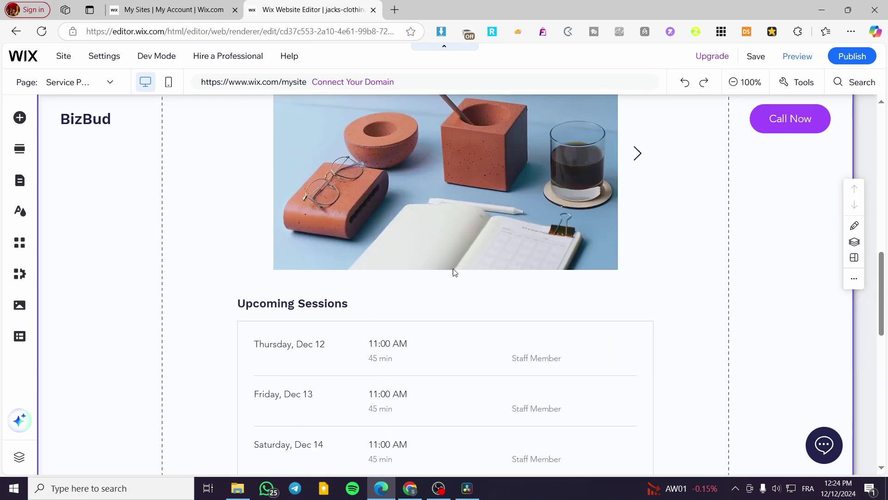
pyautogui.scroll(4, 281, 331)
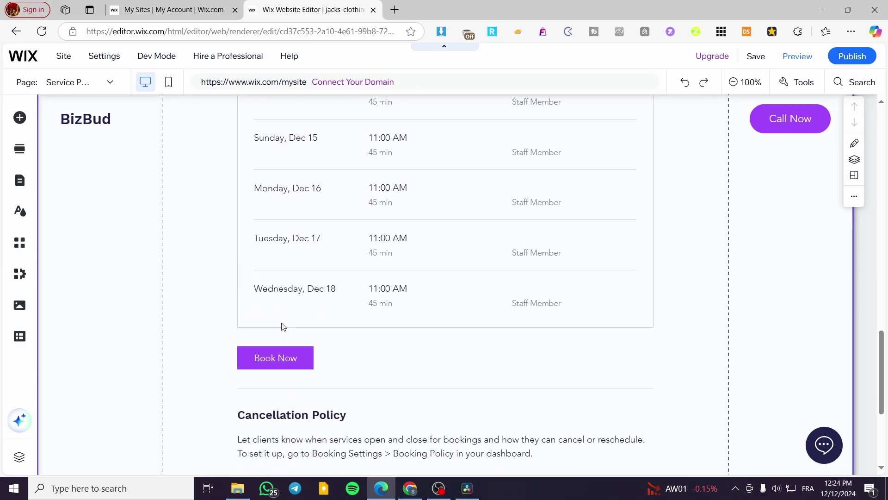
pyautogui.scroll(-6, 470, 188)
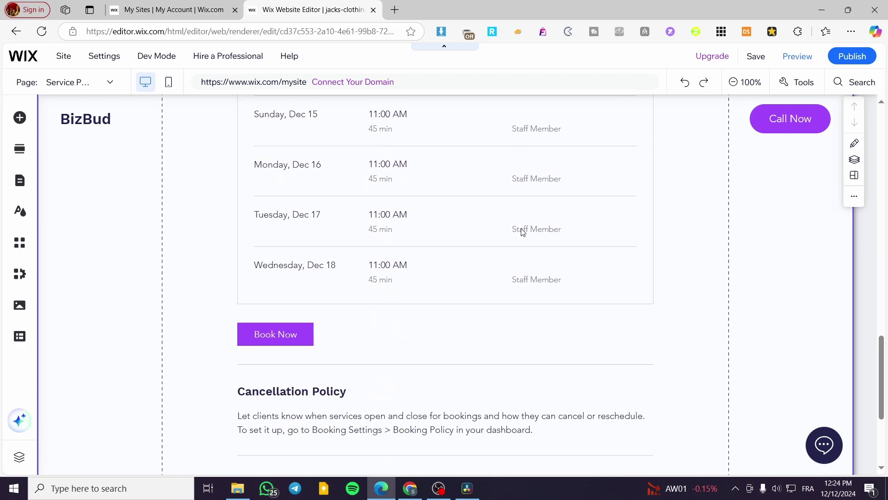
pyautogui.scroll(-2, 303, 268)
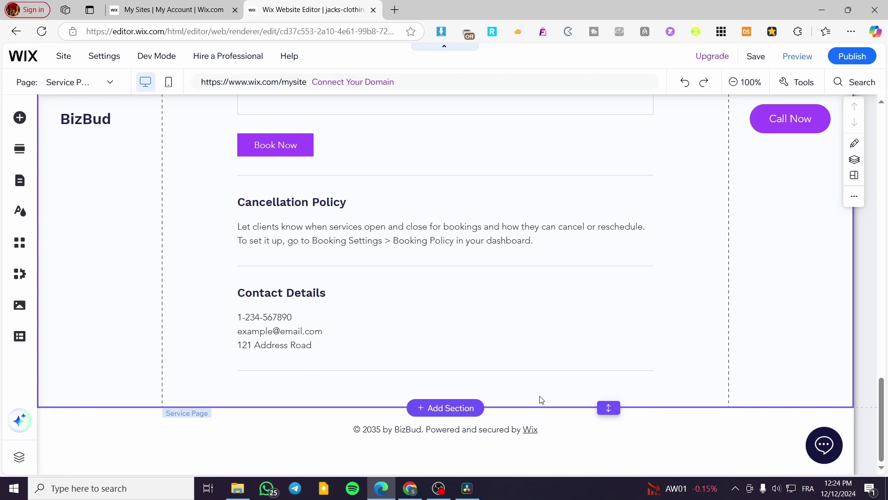
# Step: Select the Service Page's booking content, examine the suggested services for adding a new service, and close the dashboard
pyautogui.scroll(7, 601, 370)
pyautogui.click(691, 239)
pyautogui.scroll(5, 691, 239)
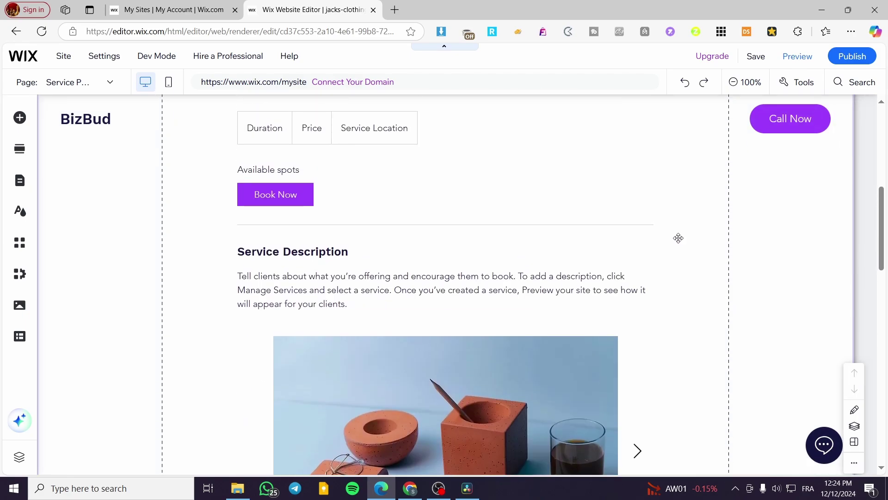
pyautogui.click(678, 214)
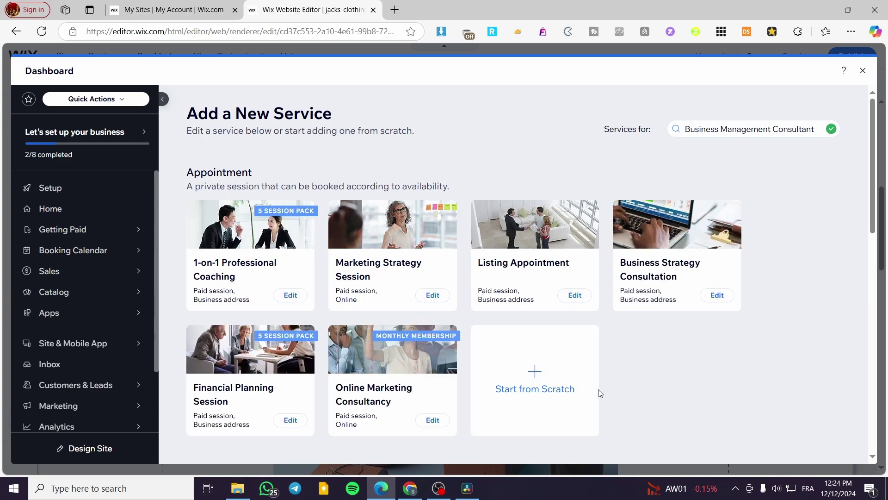
pyautogui.click(863, 72)
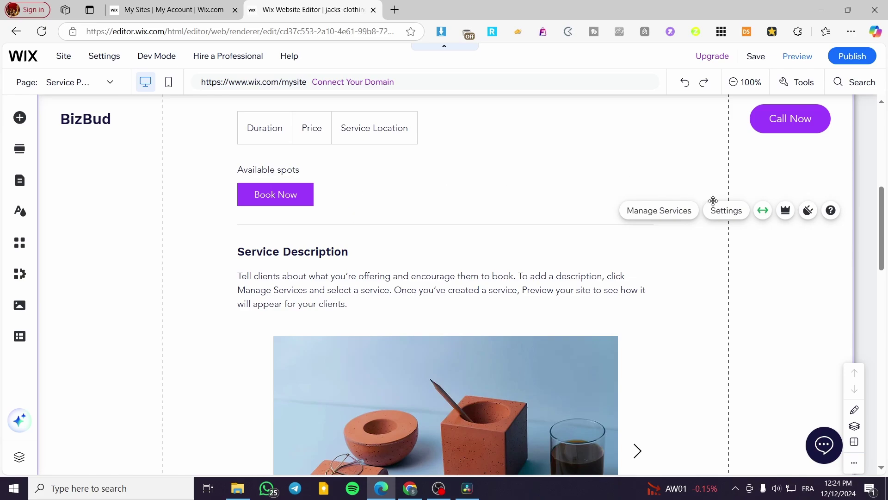
# Step: In the Service Page layout settings, show the service title and book button in the header and review the remaining layout options
pyautogui.click(728, 216)
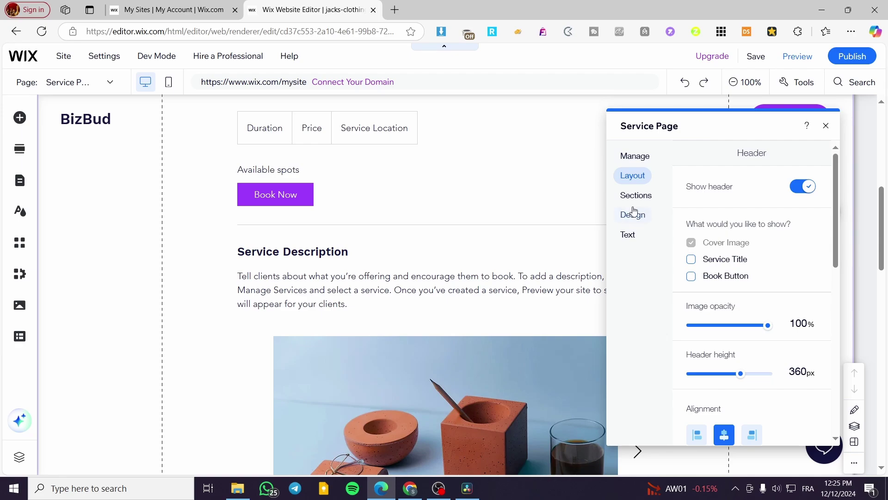
pyautogui.click(633, 155)
pyautogui.click(634, 176)
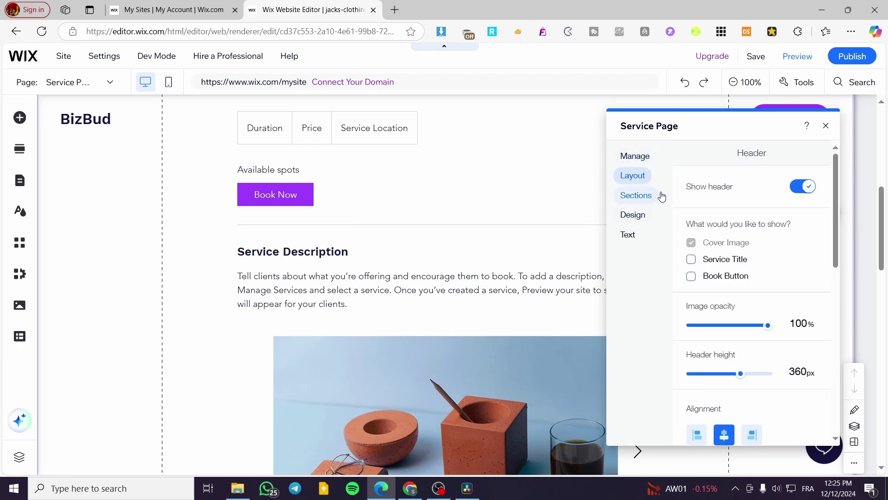
pyautogui.click(733, 258)
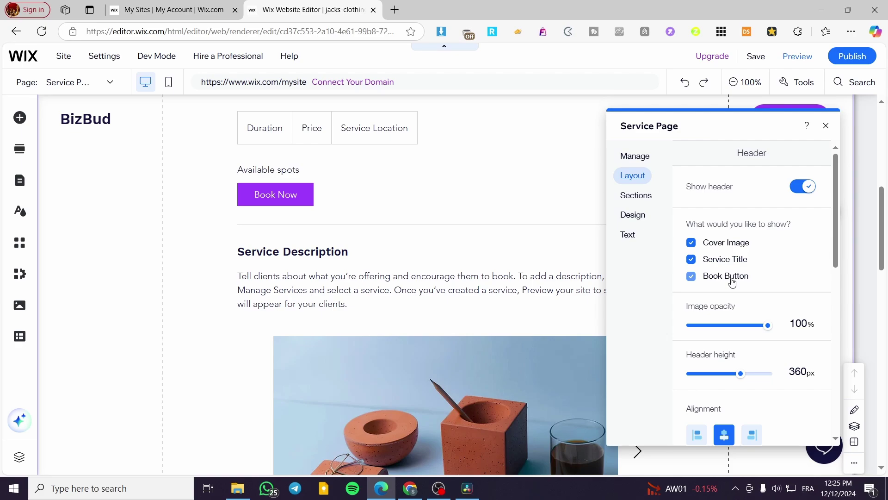
pyautogui.scroll(-4, 732, 281)
pyautogui.scroll(-2, 757, 253)
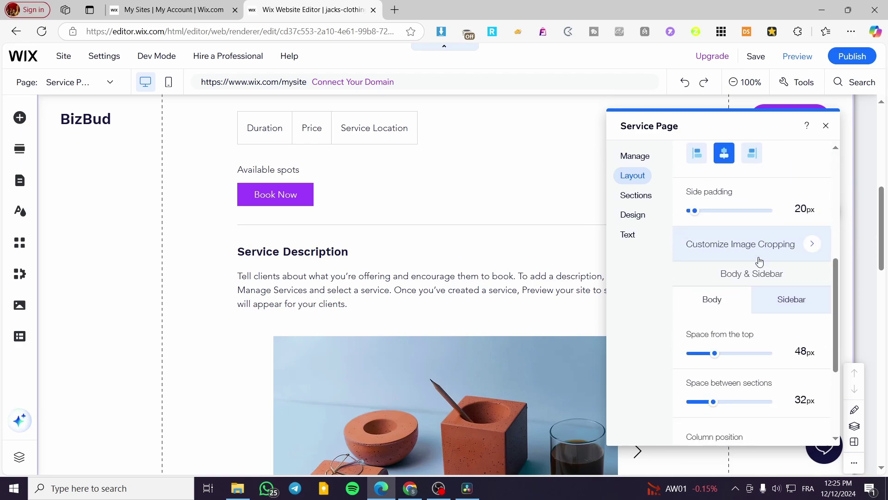
pyautogui.scroll(-3, 726, 285)
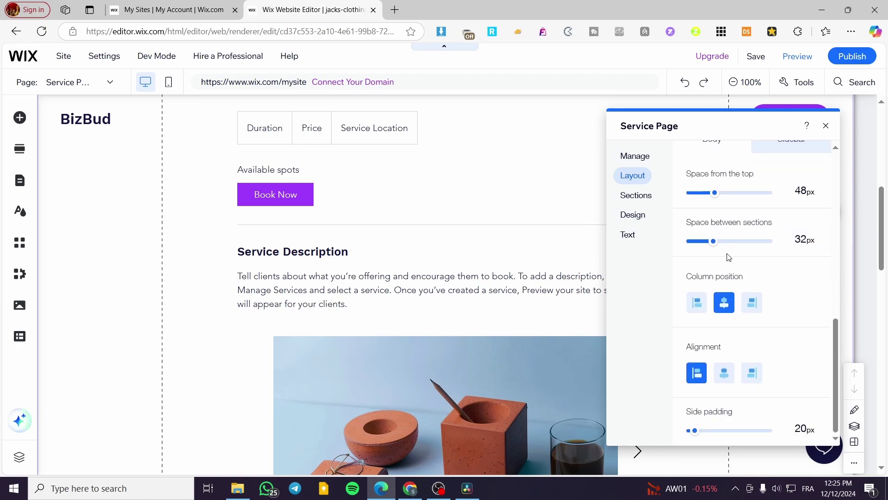
# Step: Examine the Service Page's list of body sections and compare it with the page from the header down to the contact details
pyautogui.click(642, 205)
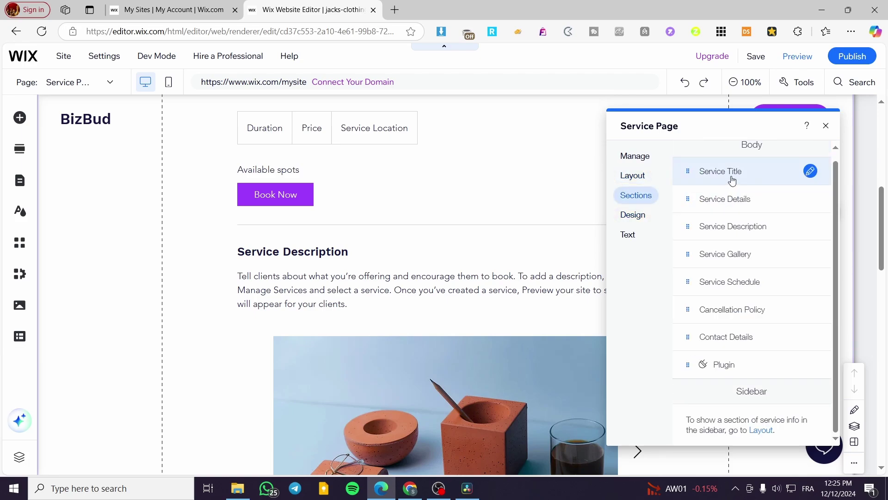
pyautogui.scroll(7, 529, 283)
pyautogui.scroll(-4, 313, 388)
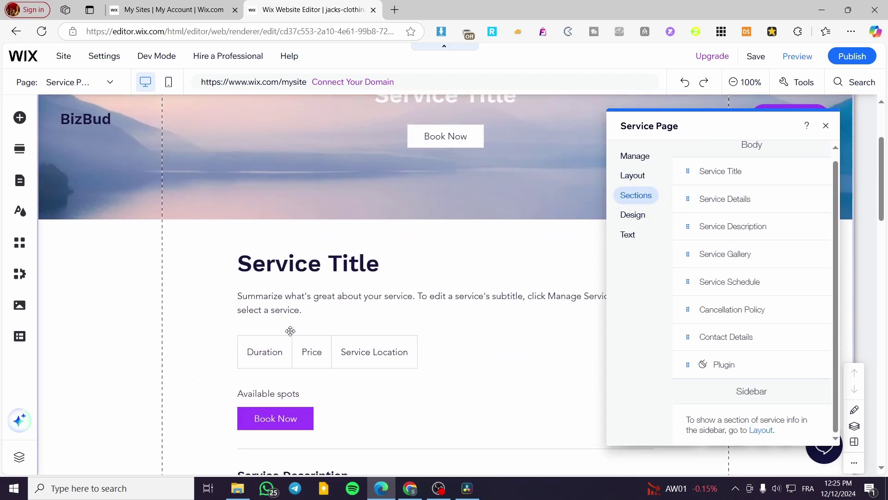
pyautogui.scroll(-4, 319, 383)
pyautogui.scroll(-2, 320, 383)
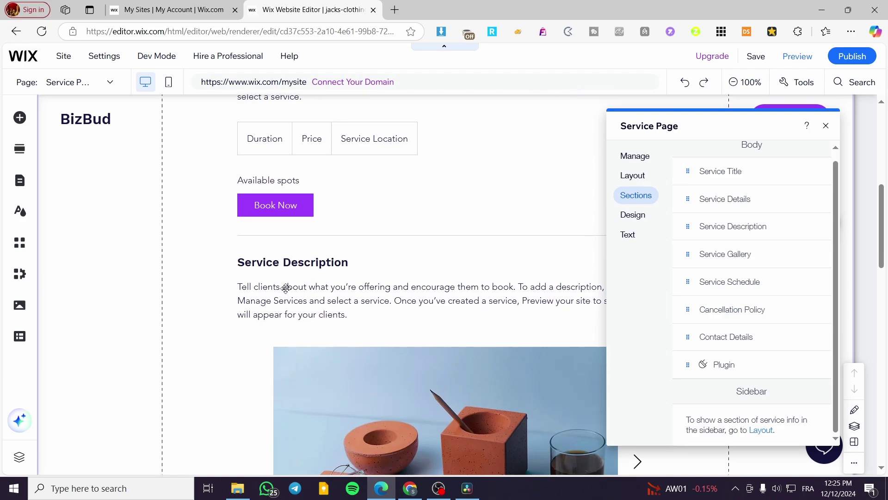
pyautogui.scroll(7, 338, 360)
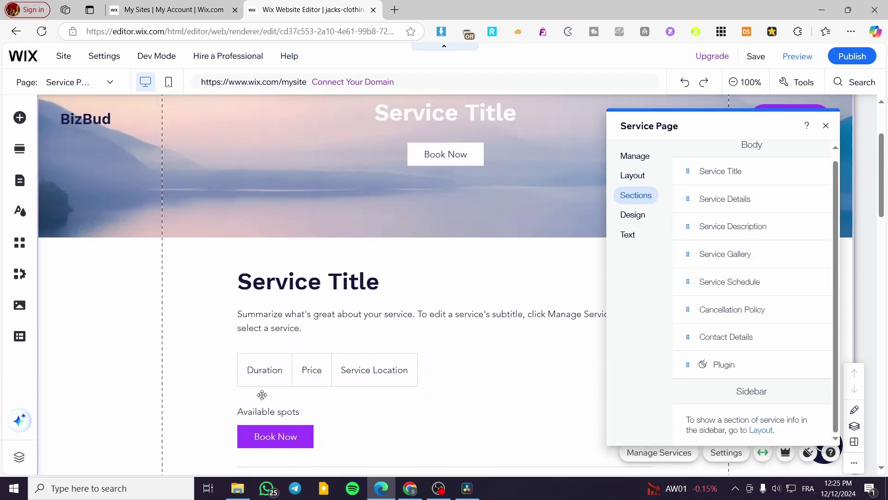
pyautogui.scroll(-14, 277, 393)
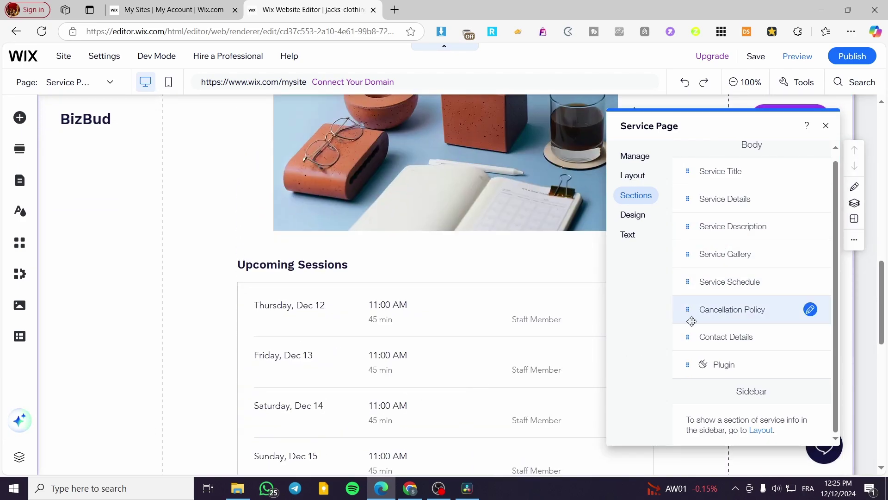
pyautogui.scroll(-5, 417, 303)
pyautogui.scroll(-2, 417, 303)
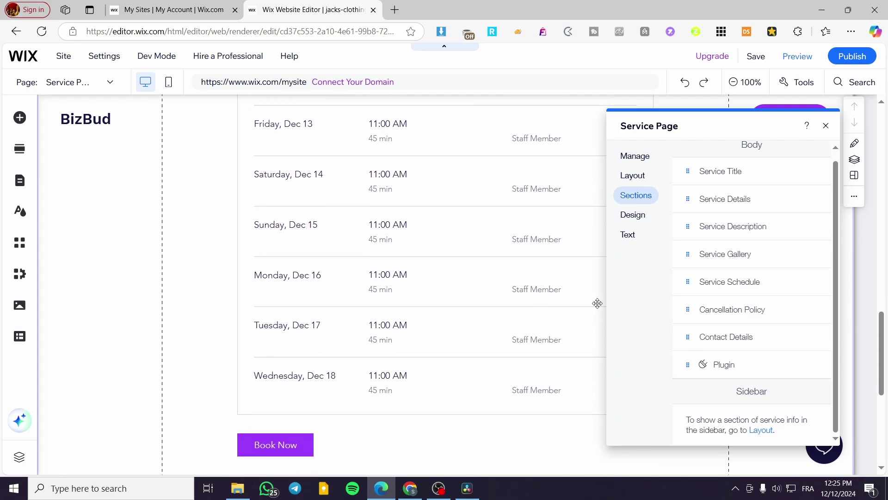
pyautogui.scroll(-7, 460, 292)
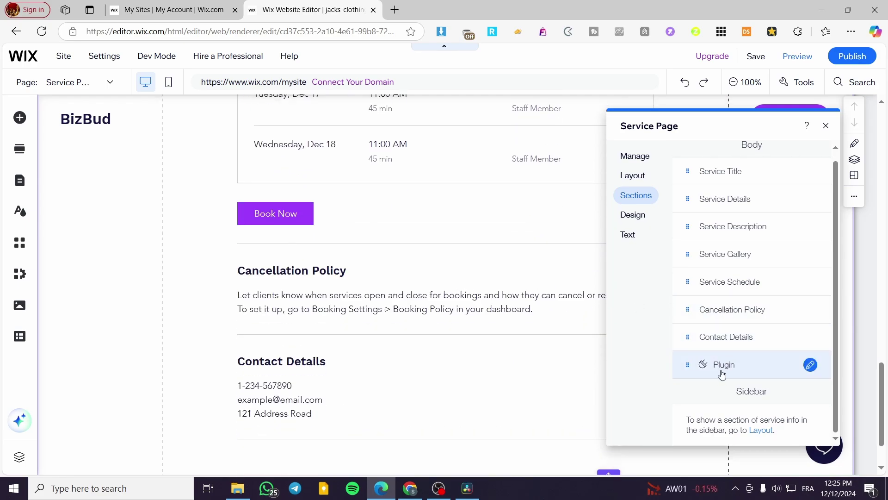
# Step: Review the Service Page's design settings, including the header's background, text and button options and the body options
pyautogui.click(646, 221)
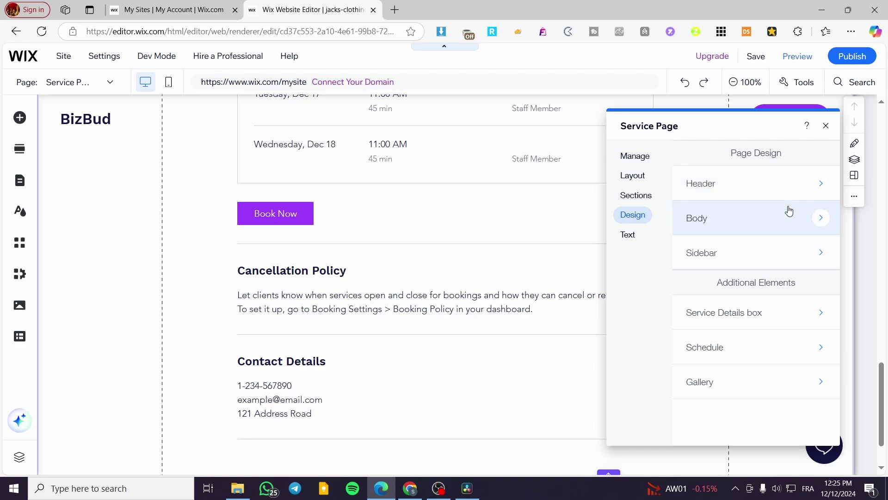
pyautogui.click(763, 194)
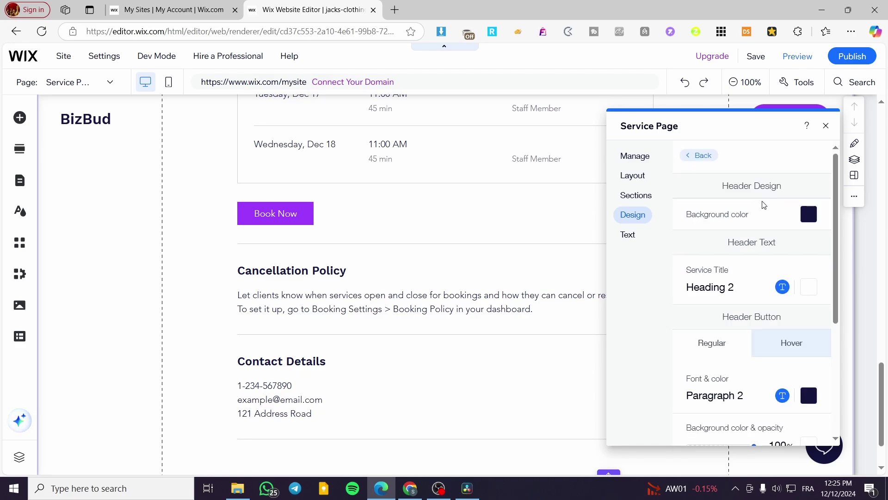
pyautogui.scroll(-4, 725, 321)
pyautogui.scroll(5, 727, 320)
pyautogui.scroll(-4, 724, 326)
pyautogui.scroll(4, 724, 329)
pyautogui.click(691, 157)
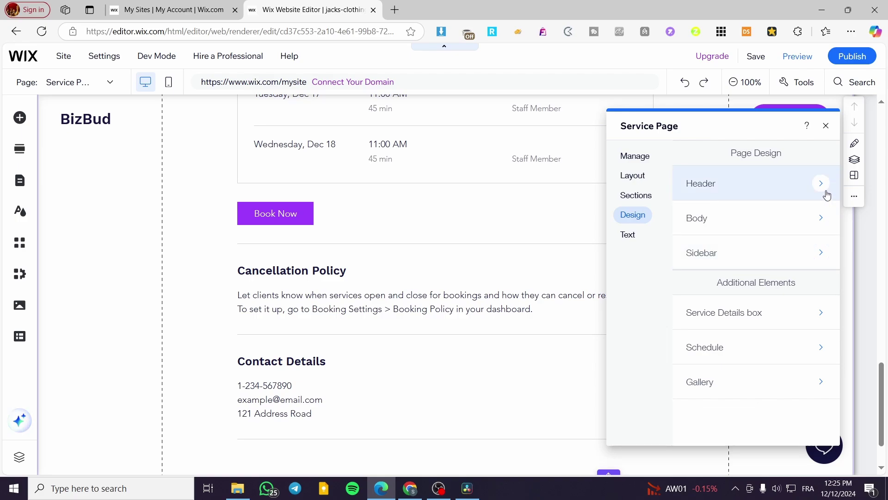
pyautogui.click(811, 227)
pyautogui.click(689, 153)
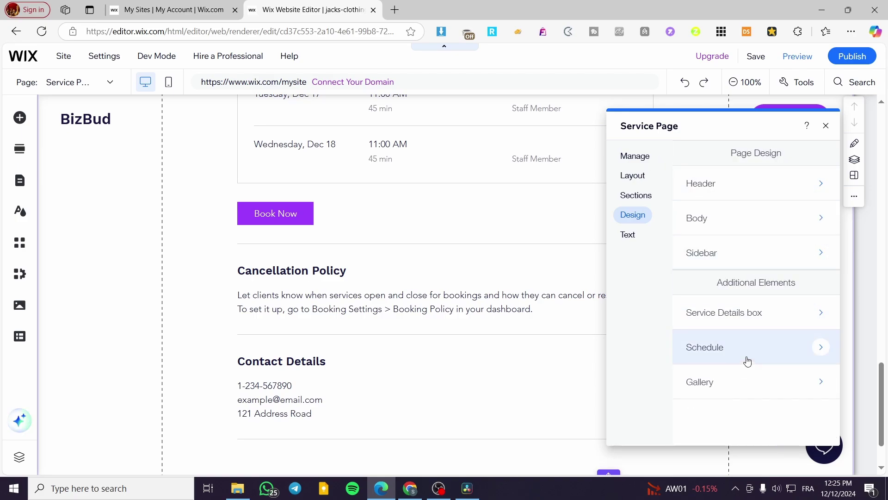
# Step: Review the Service Page's button texts and course messages, and close the page settings
pyautogui.click(629, 234)
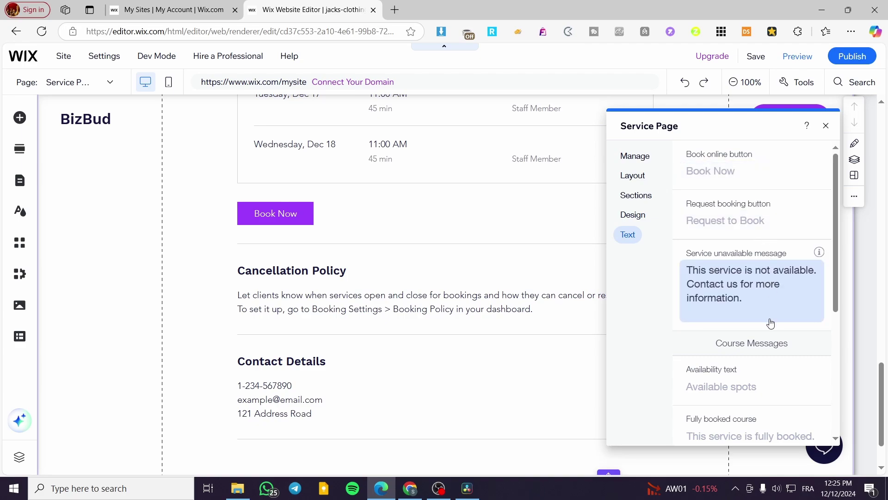
pyautogui.scroll(-5, 759, 383)
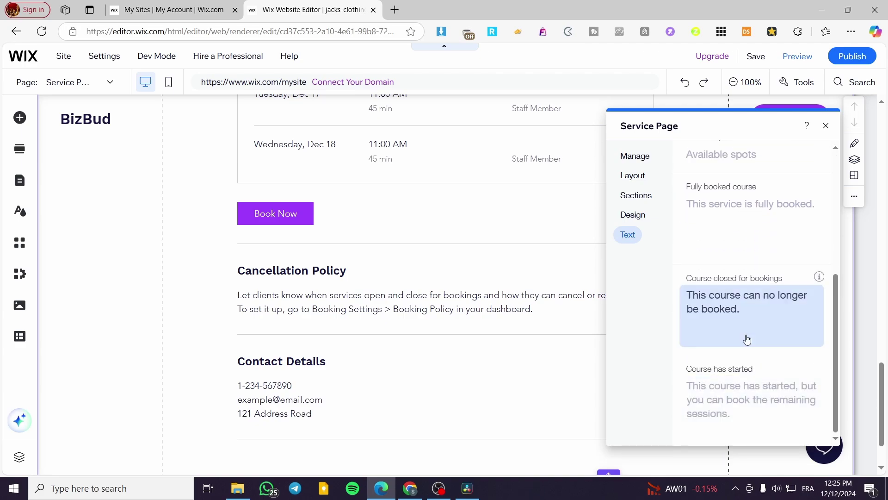
pyautogui.scroll(5, 458, 354)
pyautogui.scroll(5, 645, 351)
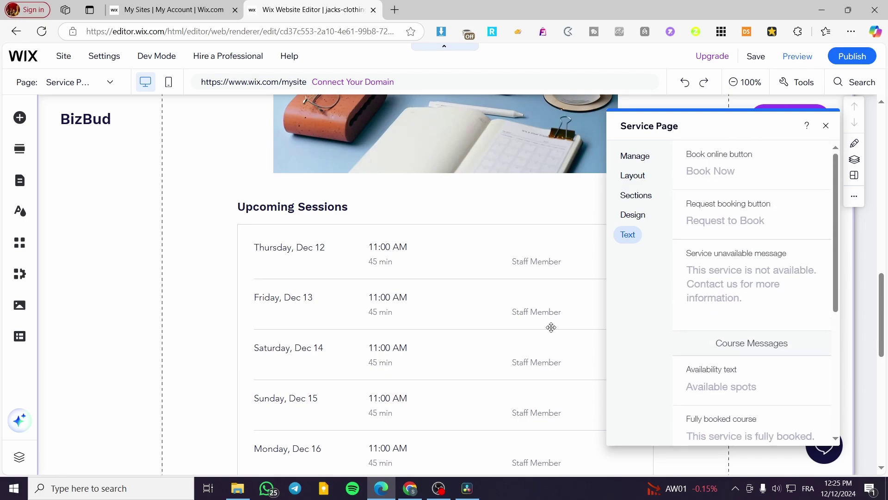
pyautogui.scroll(5, 501, 358)
pyautogui.click(825, 126)
pyautogui.scroll(8, 496, 371)
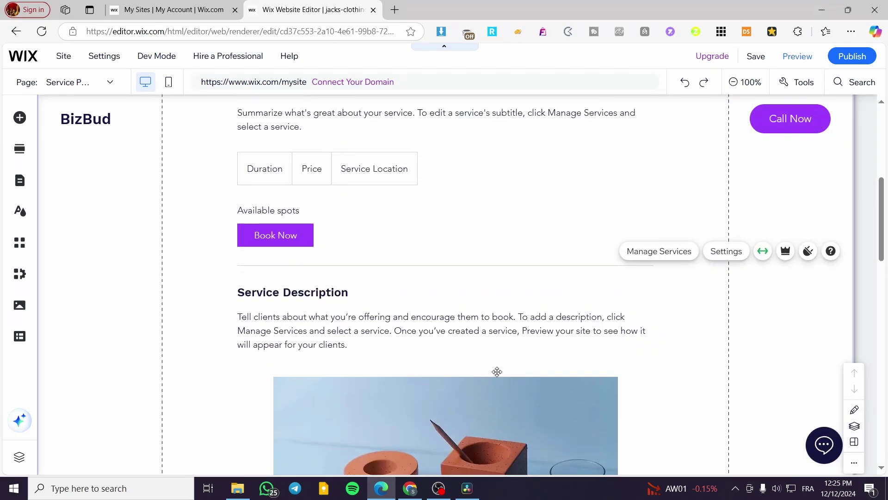